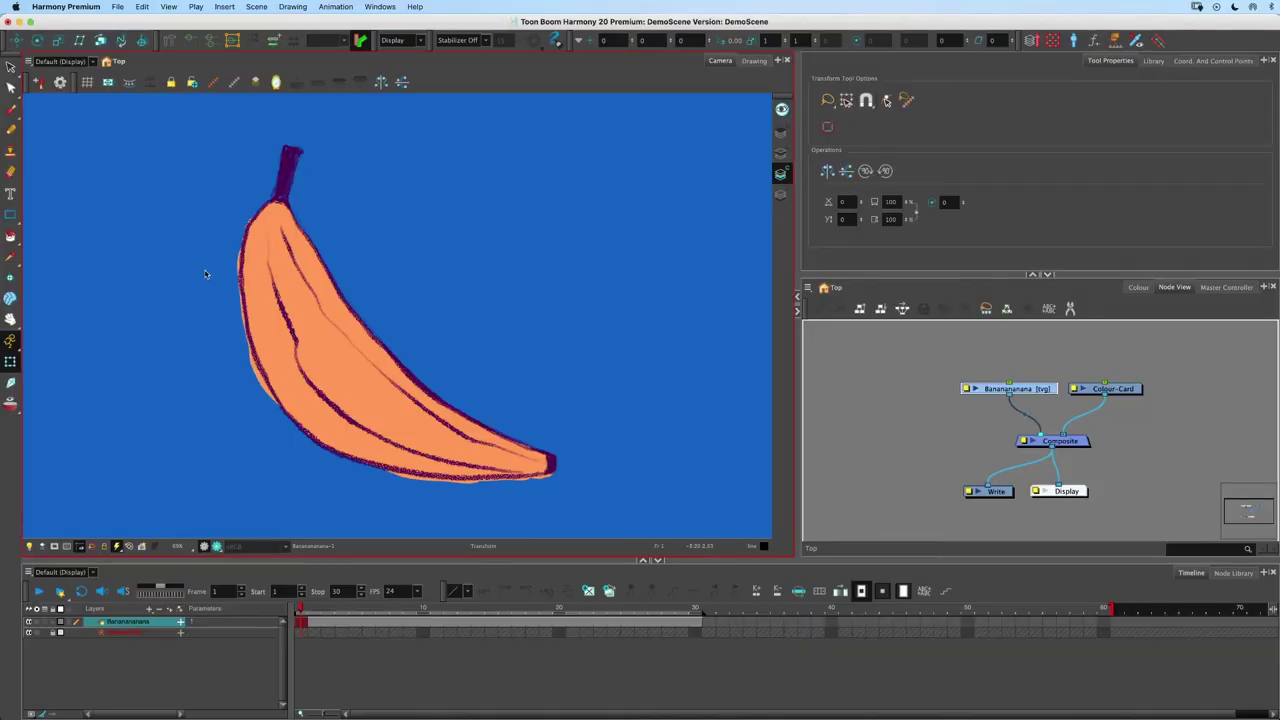
Select the banana drawing node and enlarge the tool properties area above the node graph.
click(205, 274)
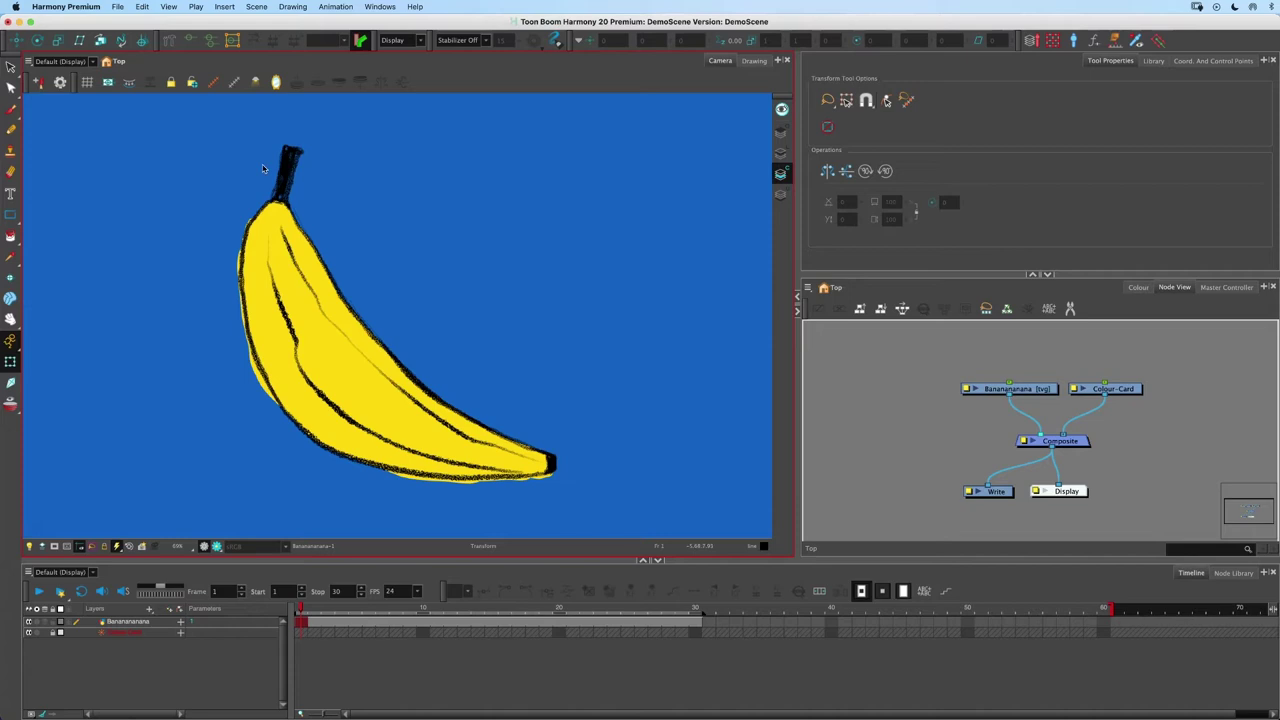
drag(894, 397, 866, 416)
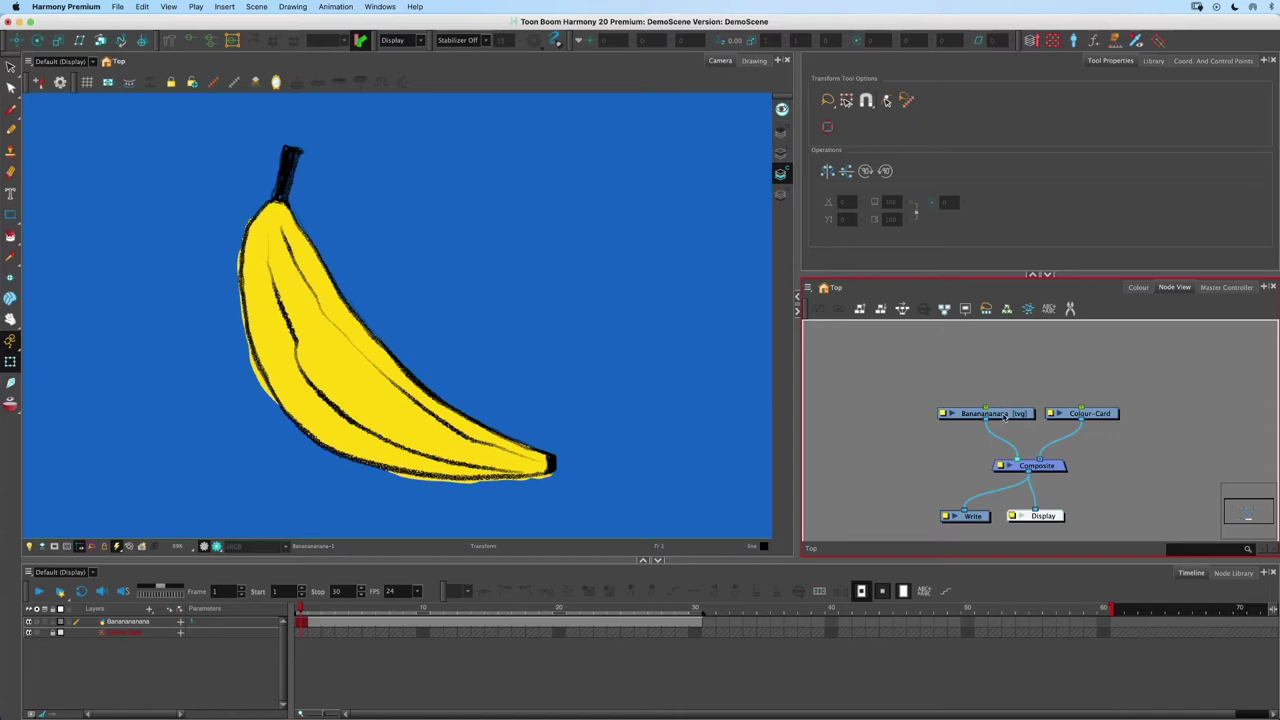
click(995, 413)
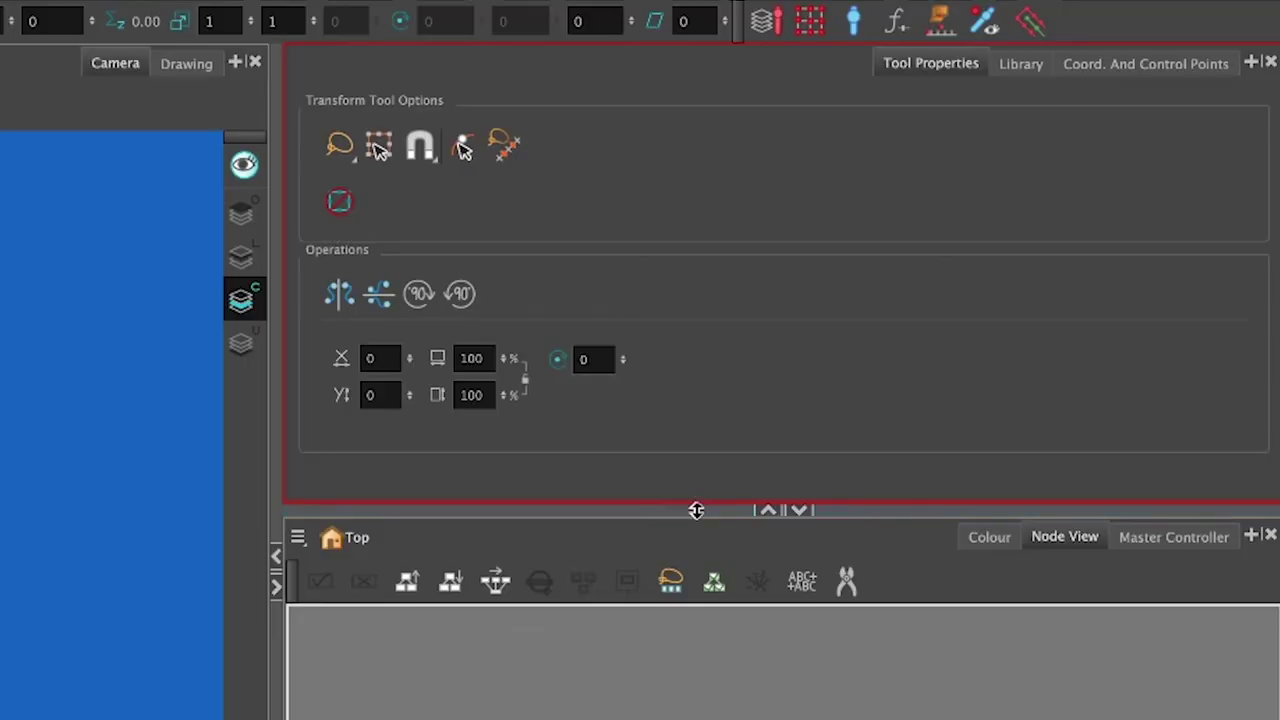
drag(1000, 272, 1001, 328)
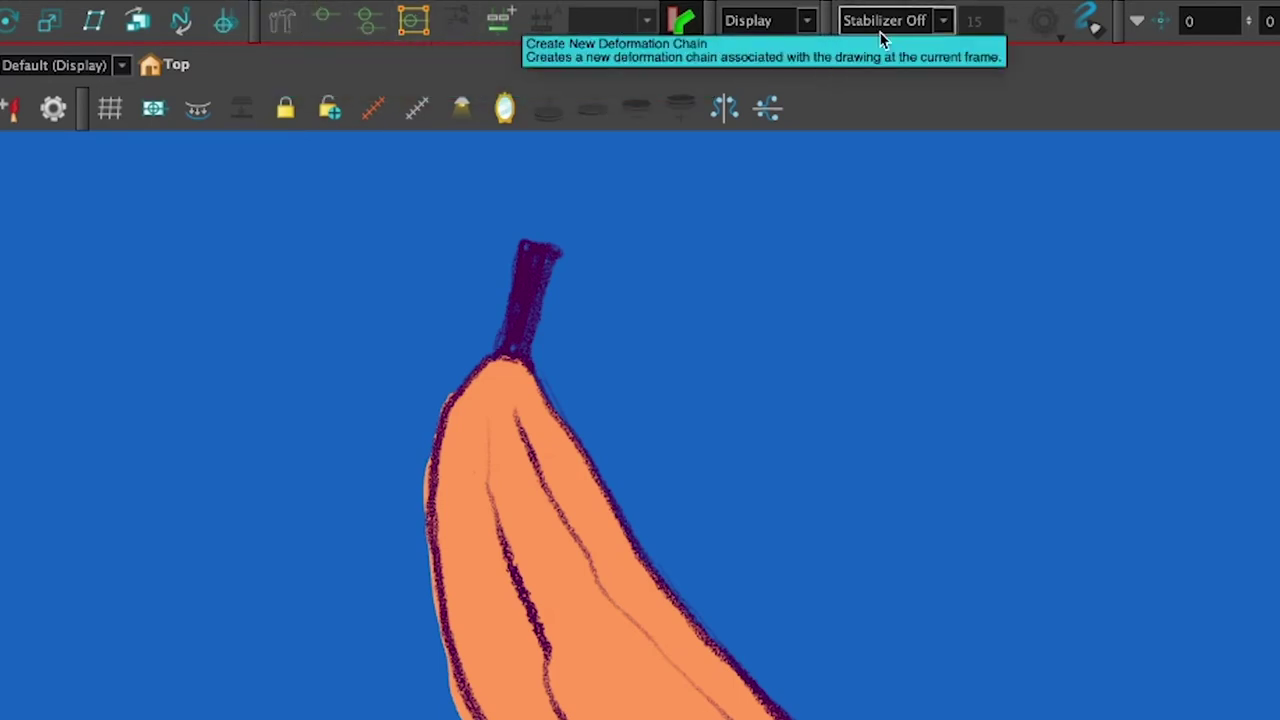
Build a two-bone deformation chain on the banana with the Rigging tool, from below the stem through the middle to the tip.
right_click(249, 25)
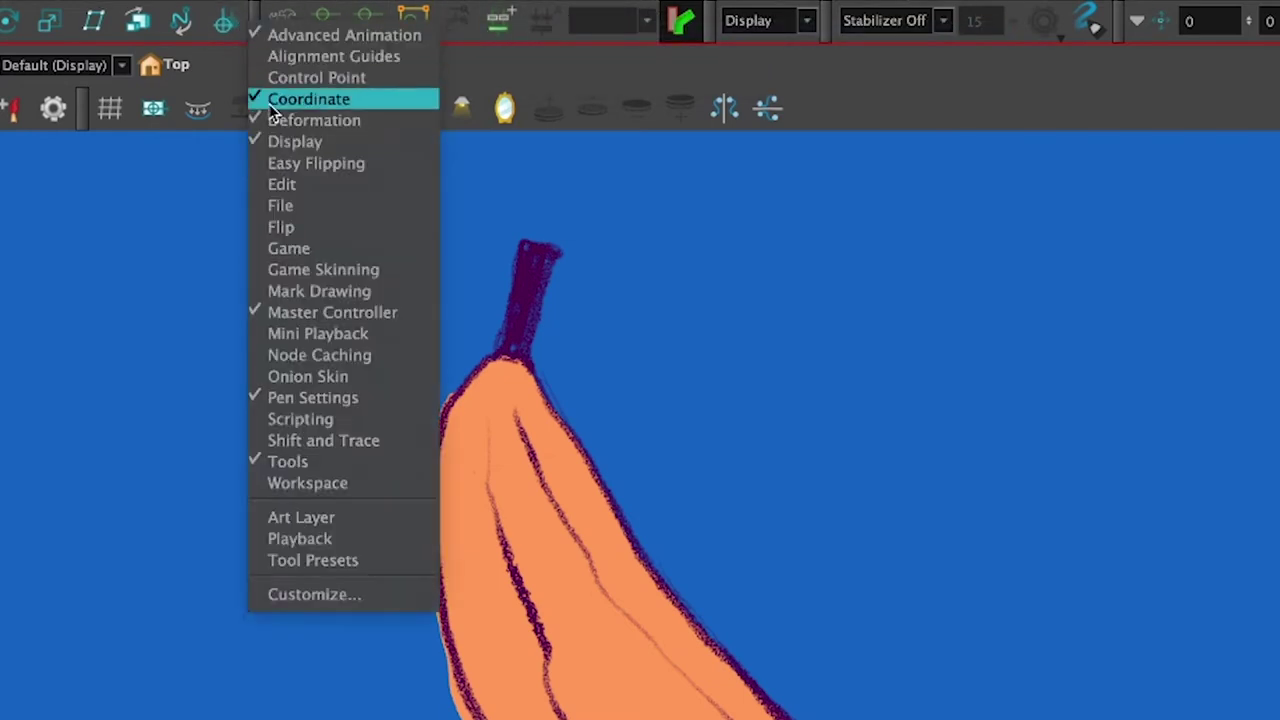
click(214, 157)
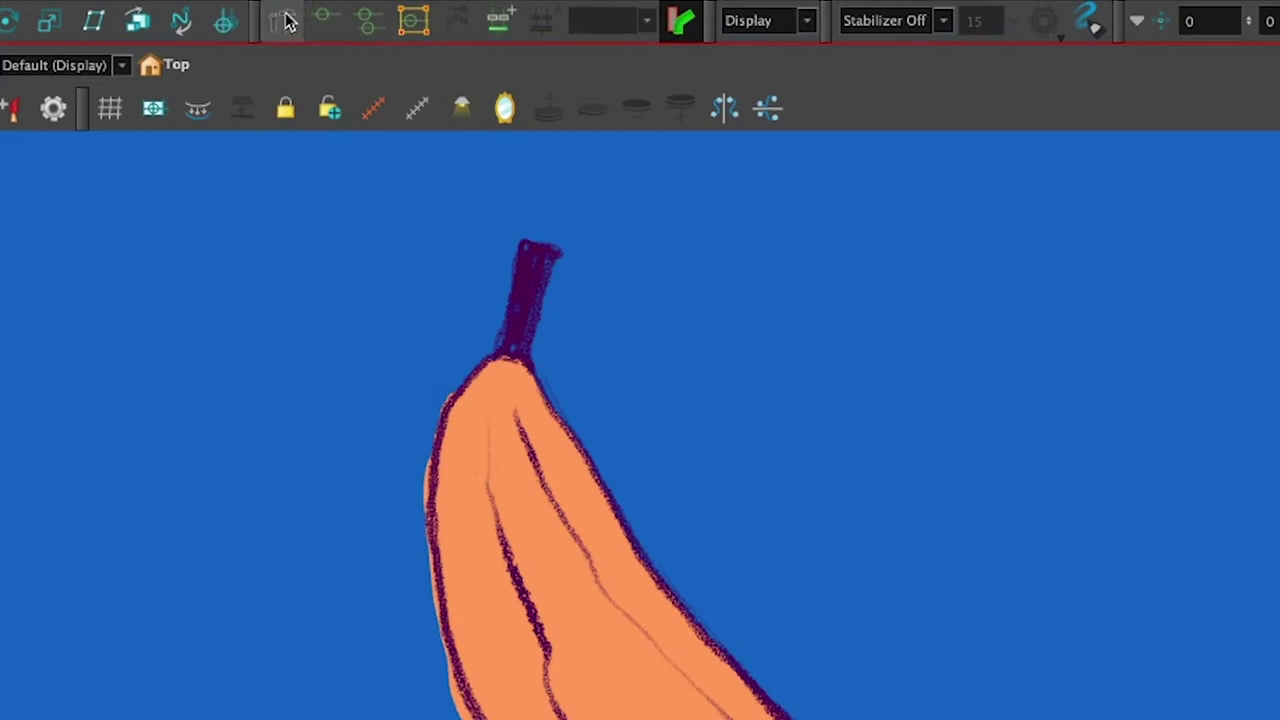
click(285, 22)
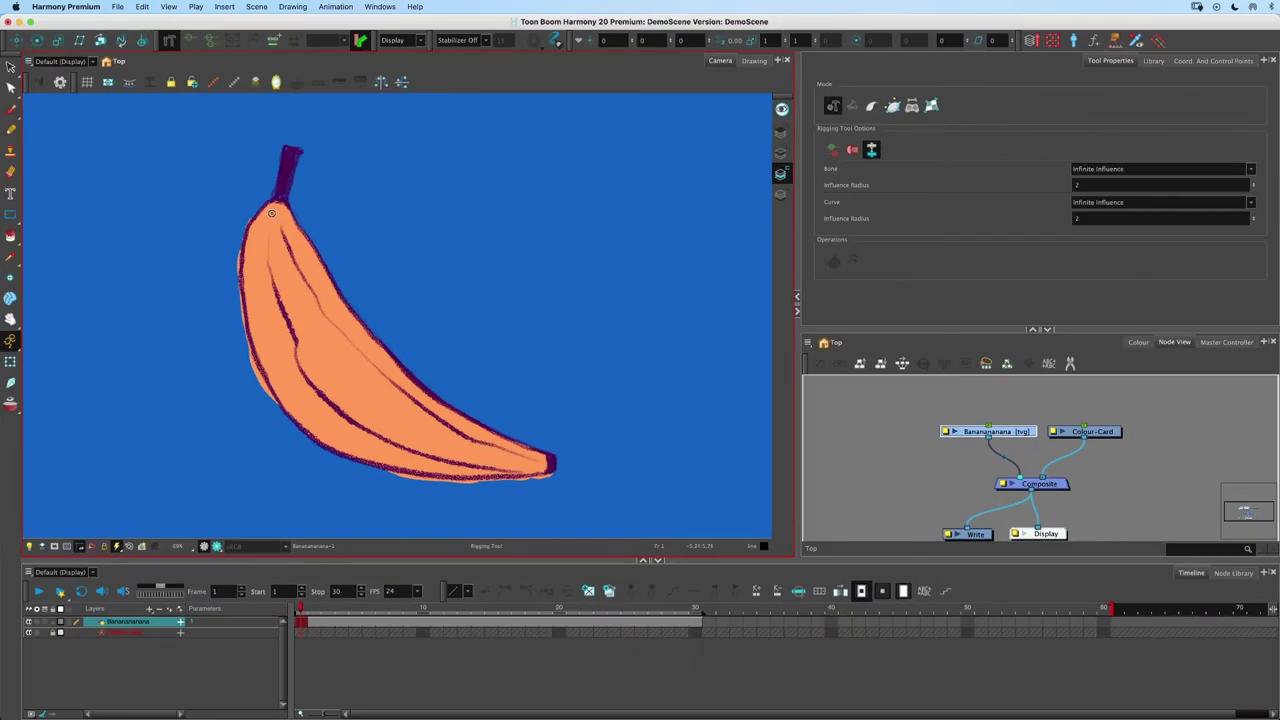
mouse_move(271, 213)
mouse_down()
mouse_move(347, 413)
mouse_move(357, 405)
mouse_up()
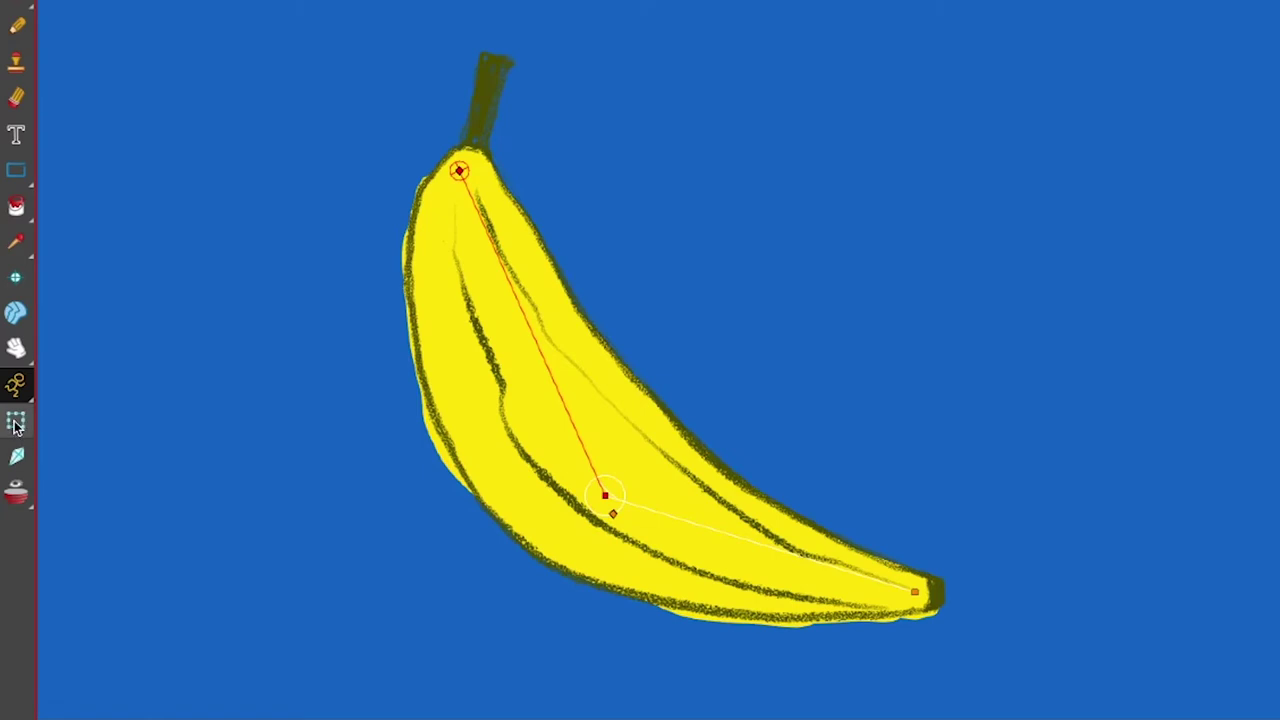
Test the bone chain by swinging the lower bone upward, undo the bend, and delete the banana's deformation group.
click(16, 423)
drag(729, 530, 820, 480)
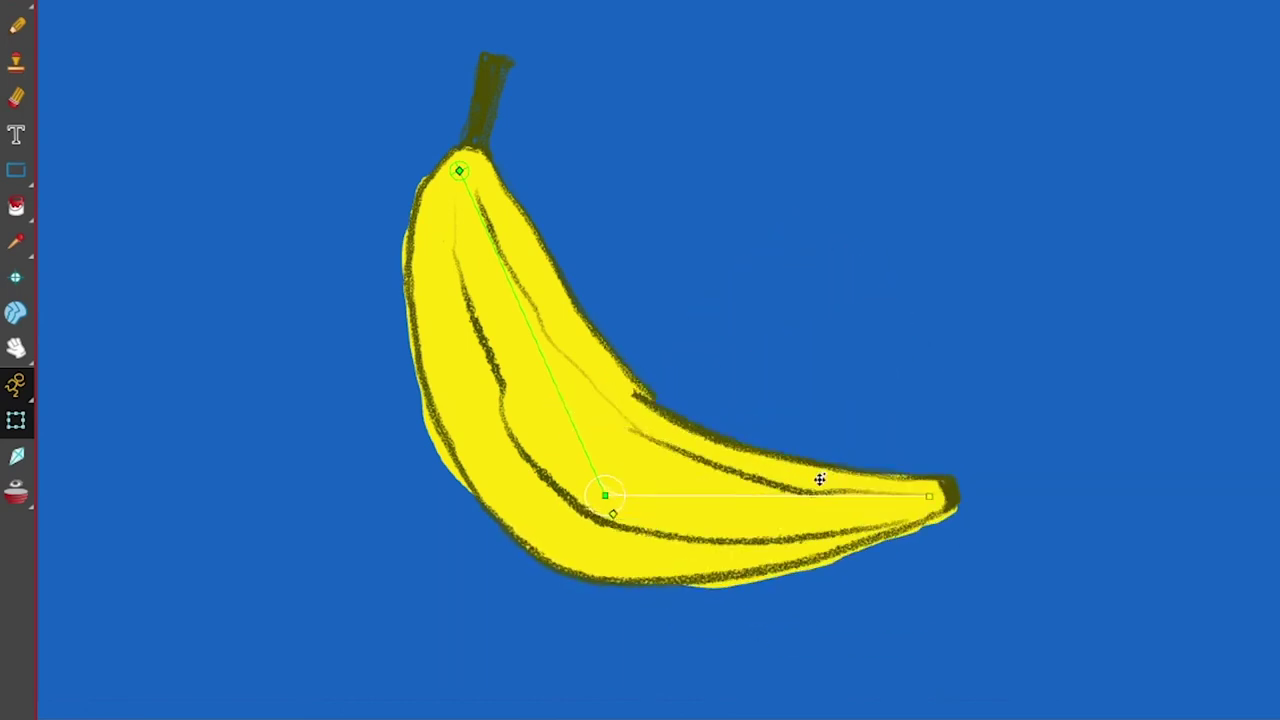
key(super+z)
click(1038, 398)
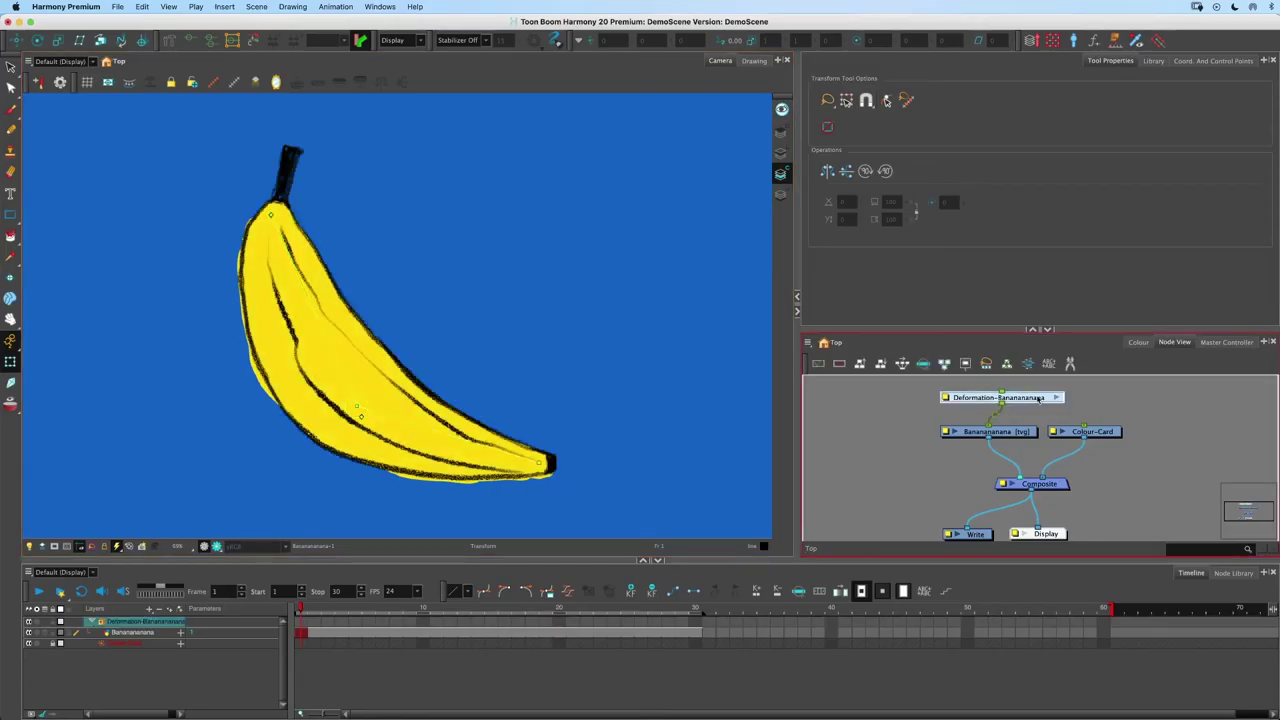
key(Delete)
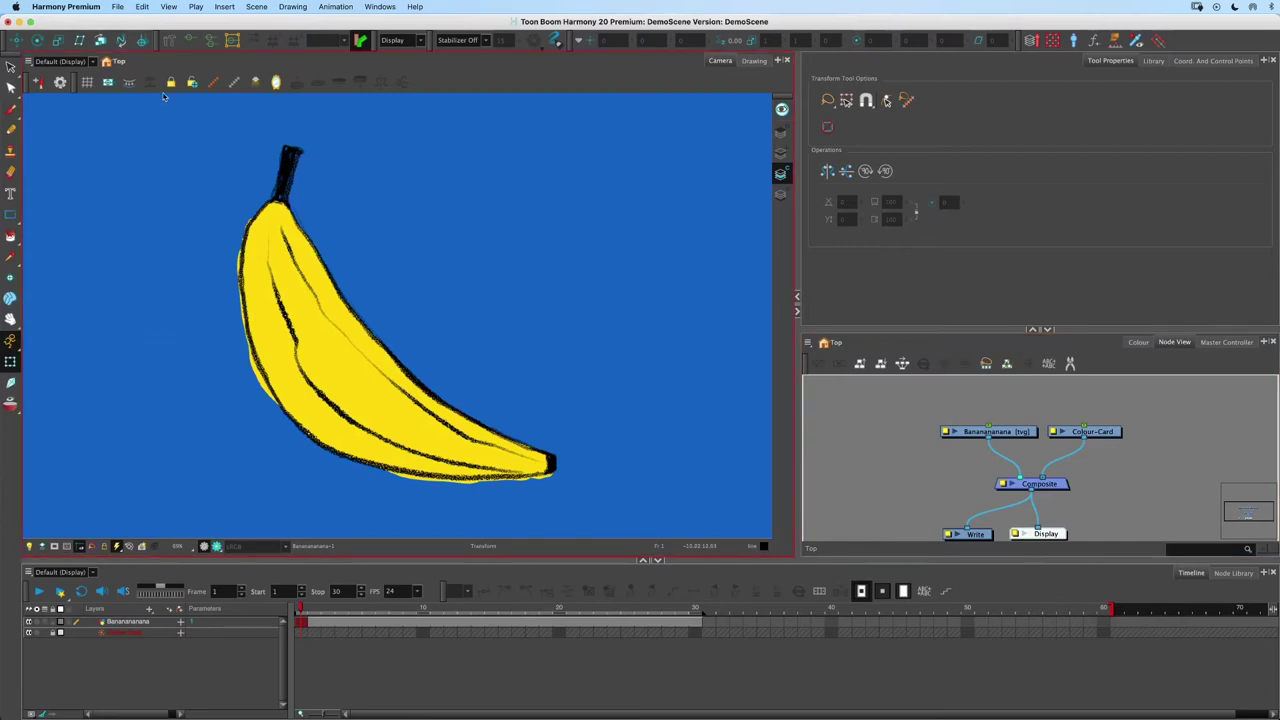
Create a single curve deformer on the banana drawing with the Rigging tool, running from below the stem to the tip.
click(169, 41)
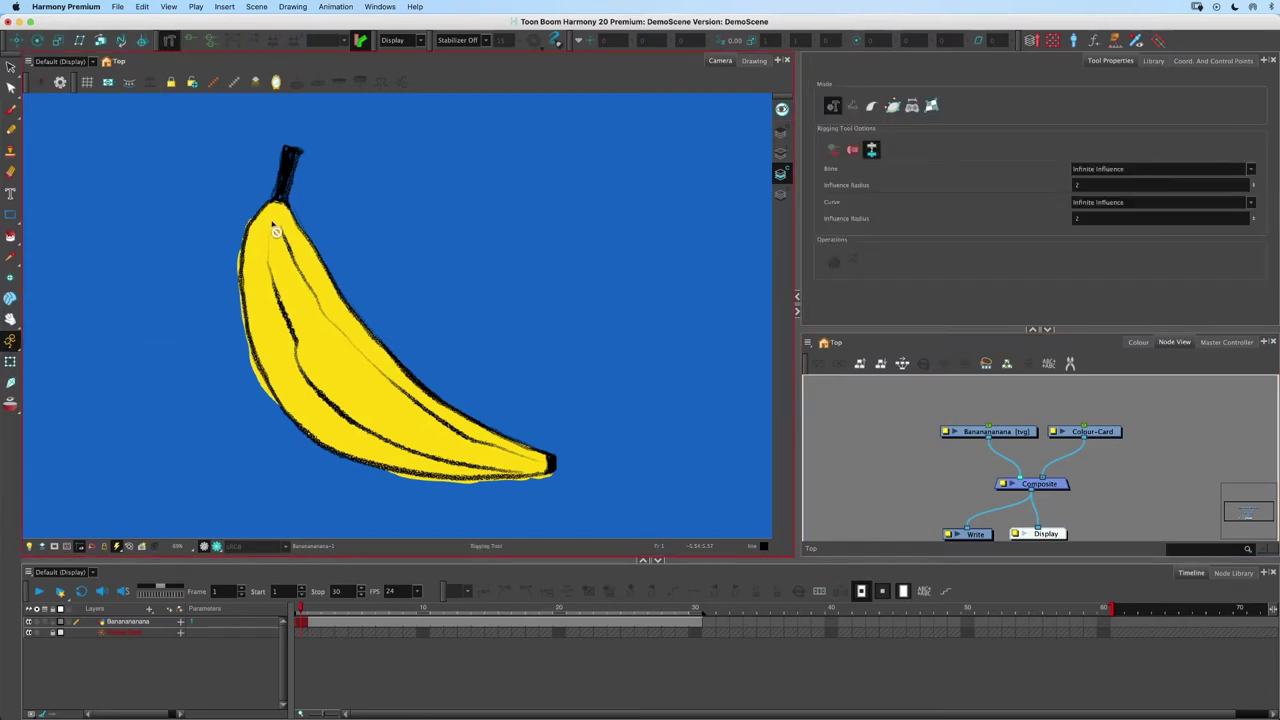
click(1013, 432)
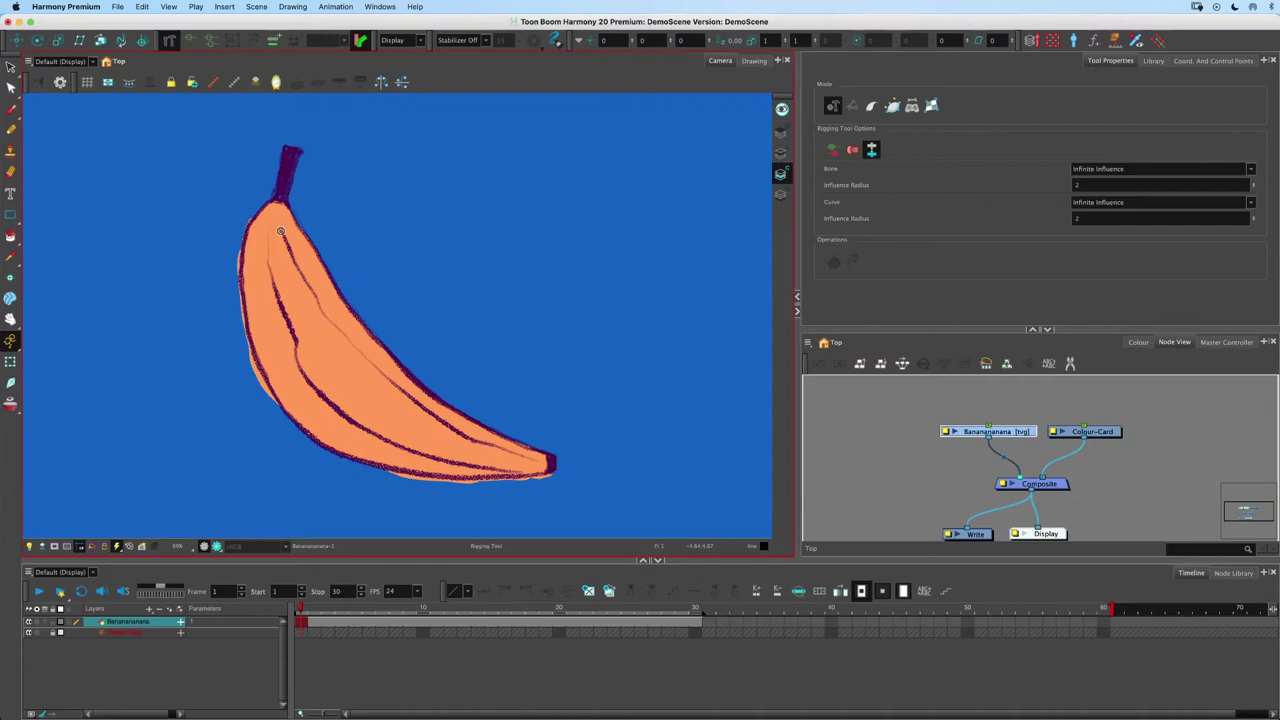
drag(276, 214, 306, 321)
drag(534, 462, 358, 418)
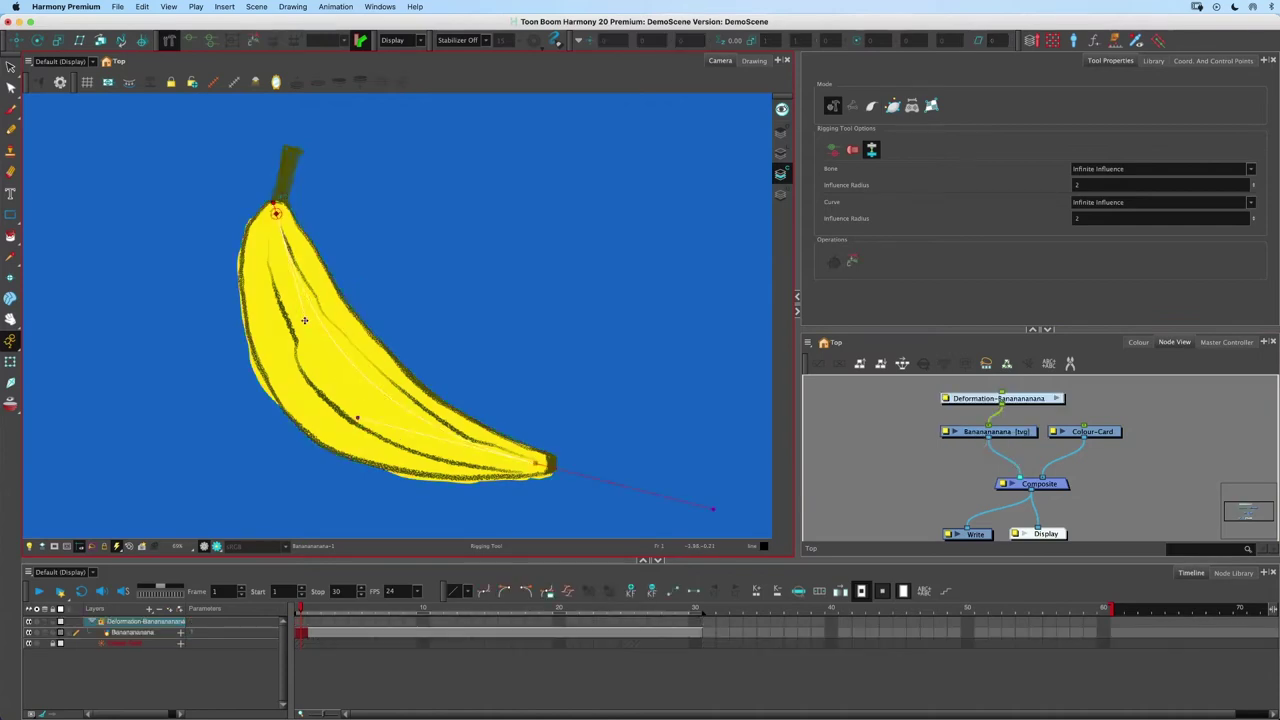
Test the curve deformer by moving its tip point and bending its handles with the Transform tool, and delete its deformation group.
click(10, 362)
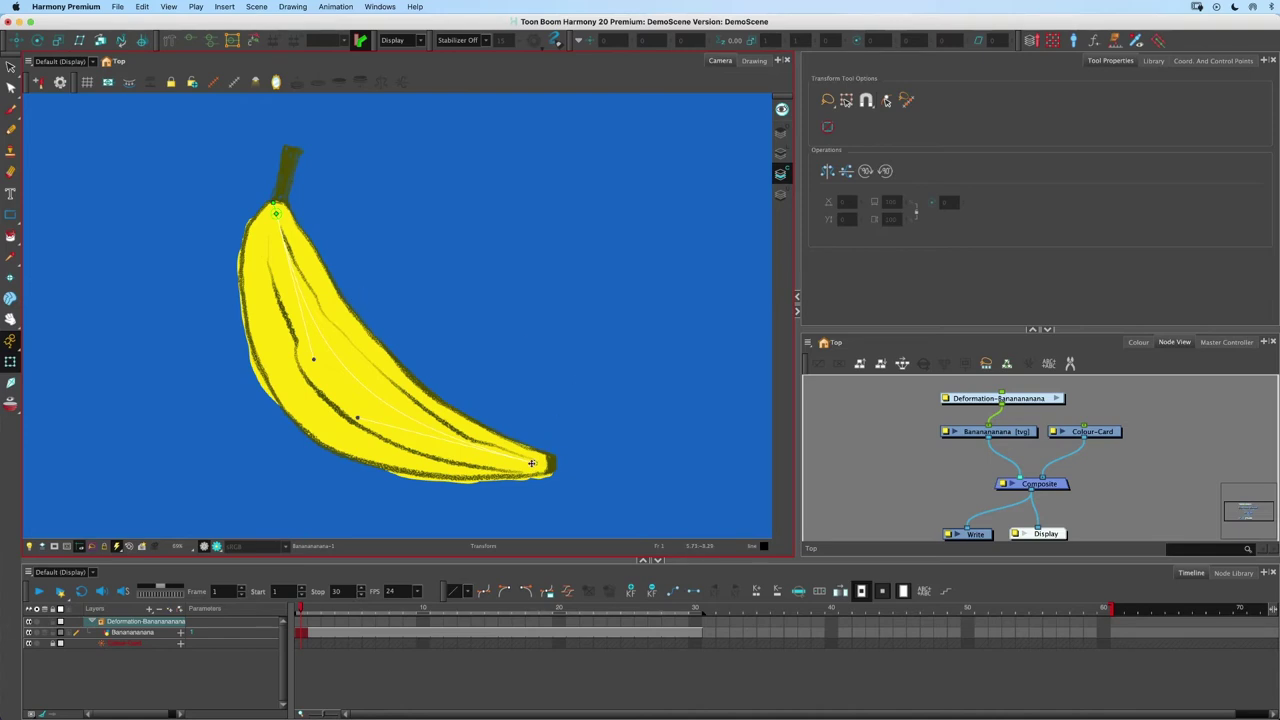
mouse_move(533, 462)
mouse_down()
mouse_move(586, 372)
mouse_move(545, 451)
mouse_up()
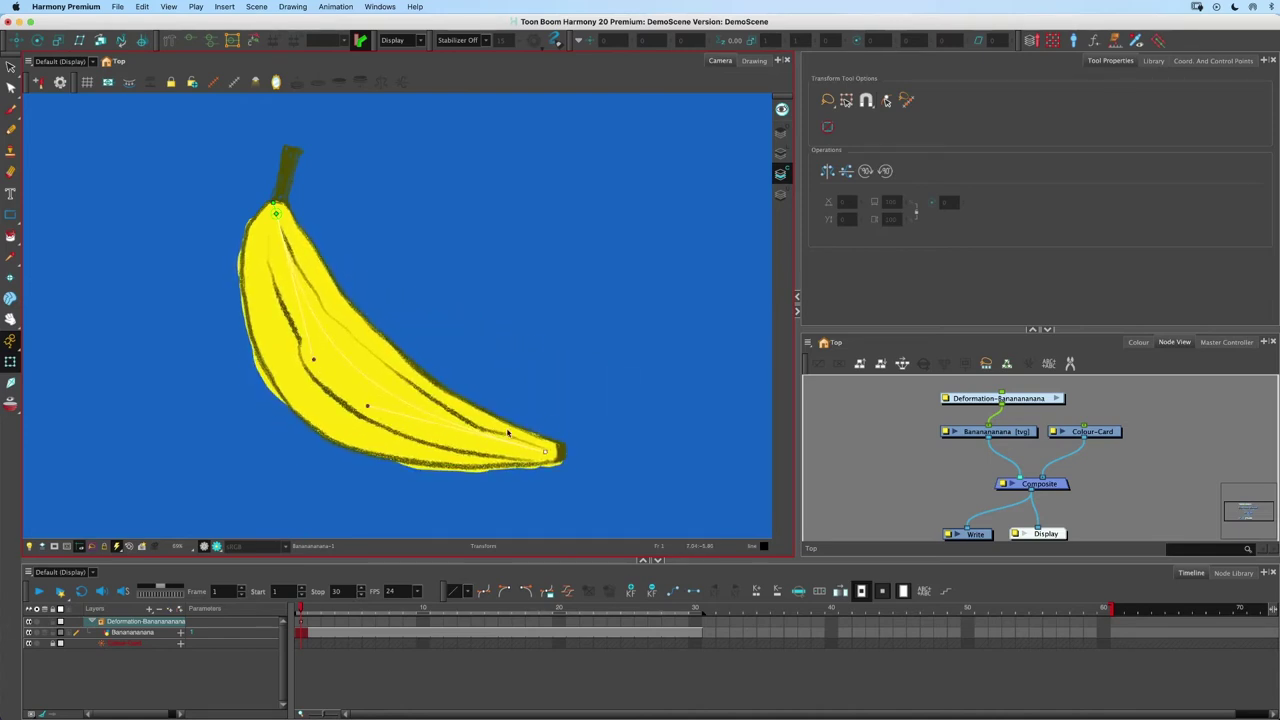
drag(362, 406, 347, 428)
mouse_move(313, 359)
mouse_down()
mouse_move(300, 363)
mouse_move(336, 360)
mouse_move(313, 358)
mouse_up()
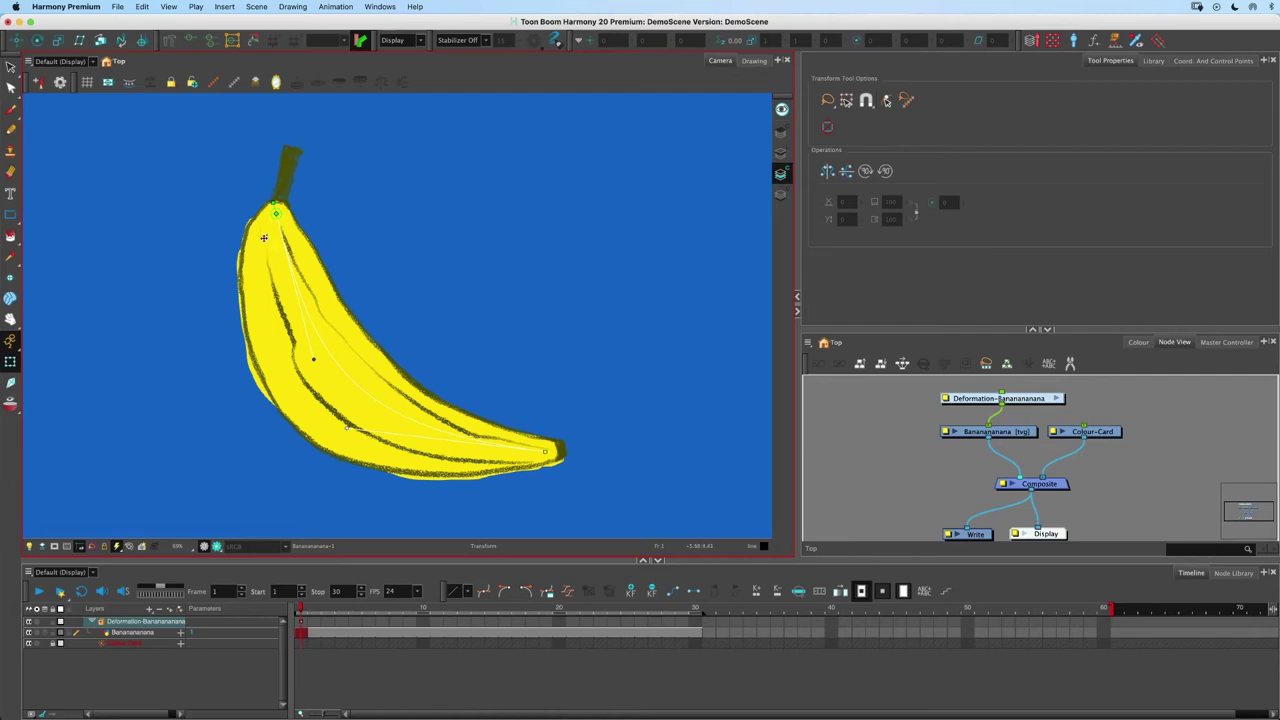
click(1032, 400)
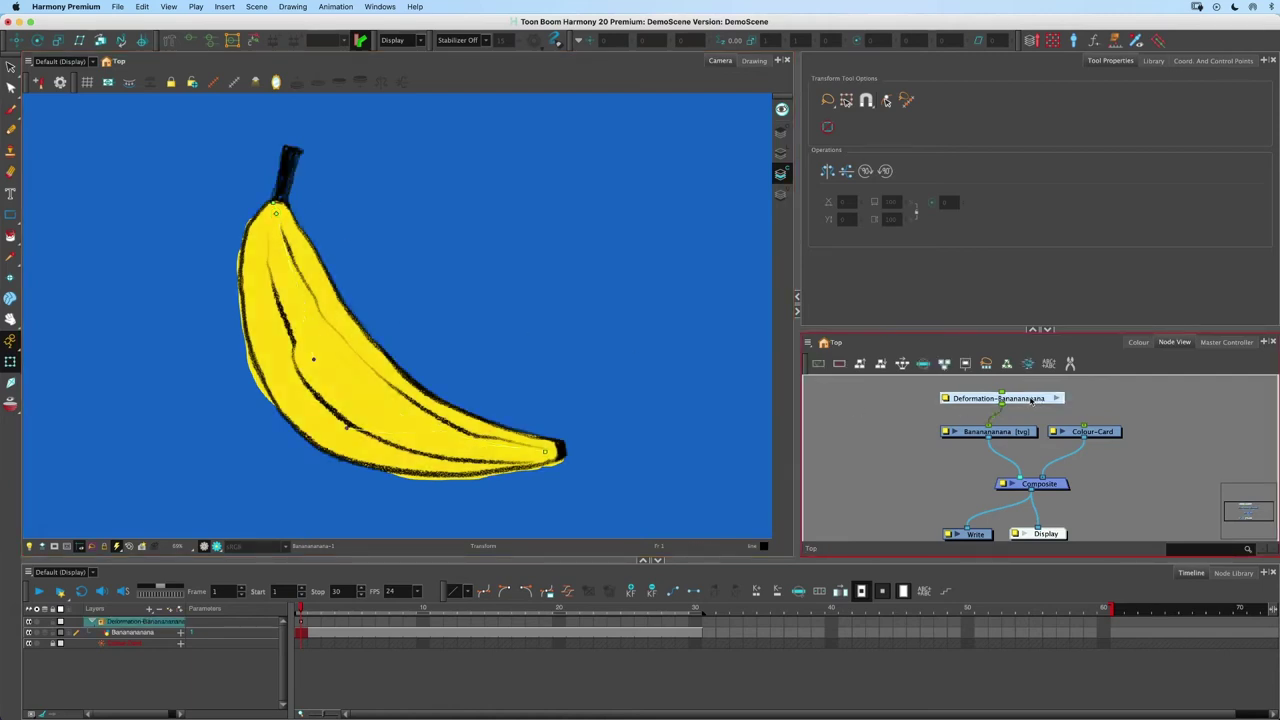
key(Delete)
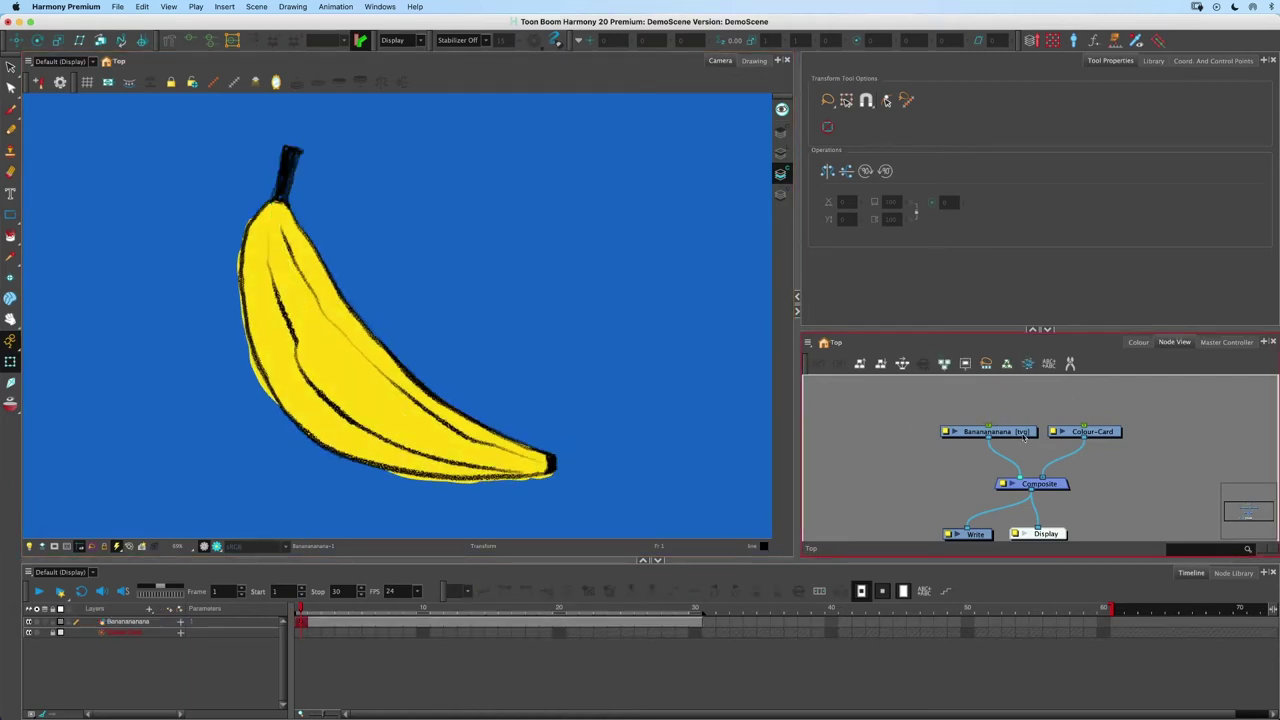
Draw a closed envelope deformer around the banana's outline using the Rigging tool's Envelope mode.
click(1010, 433)
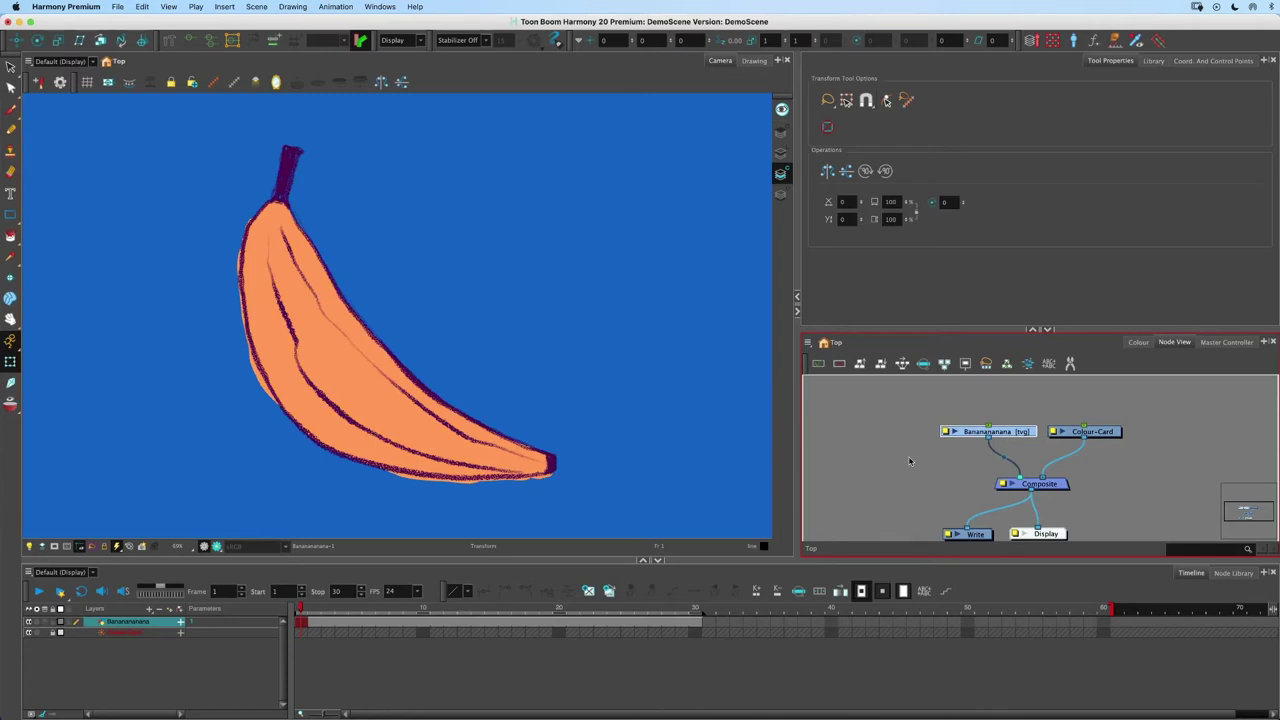
click(168, 44)
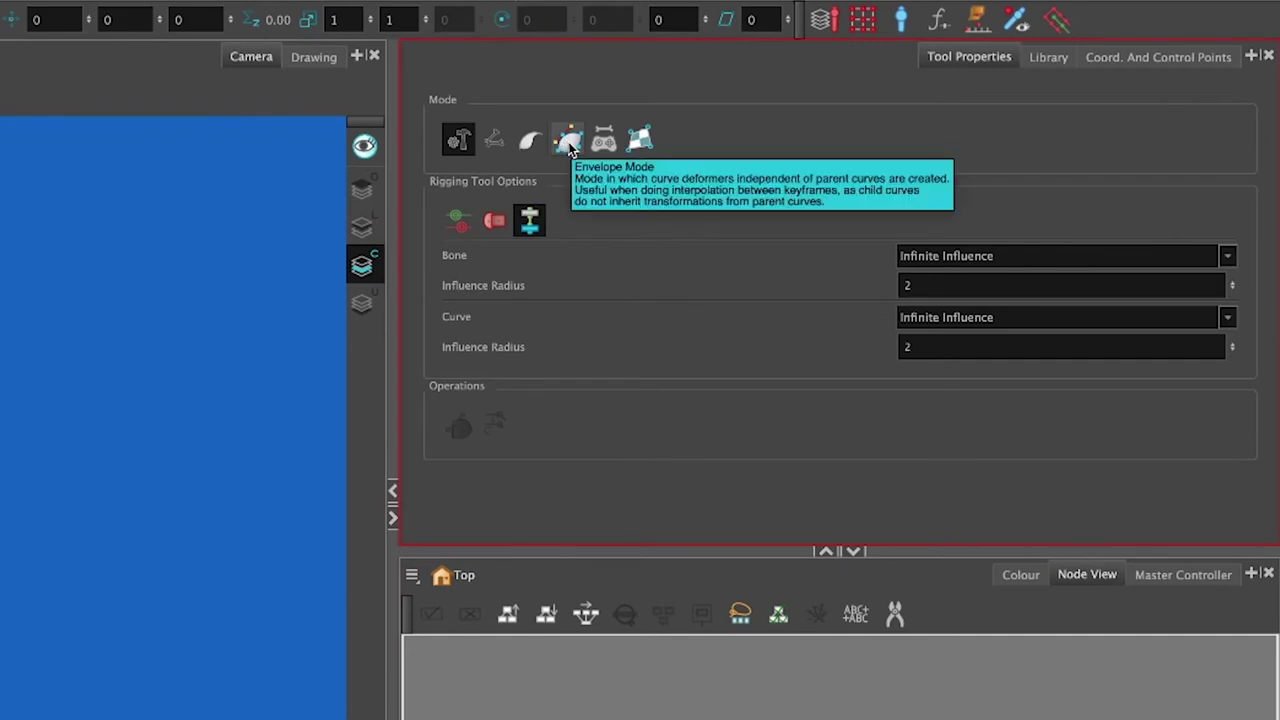
click(567, 145)
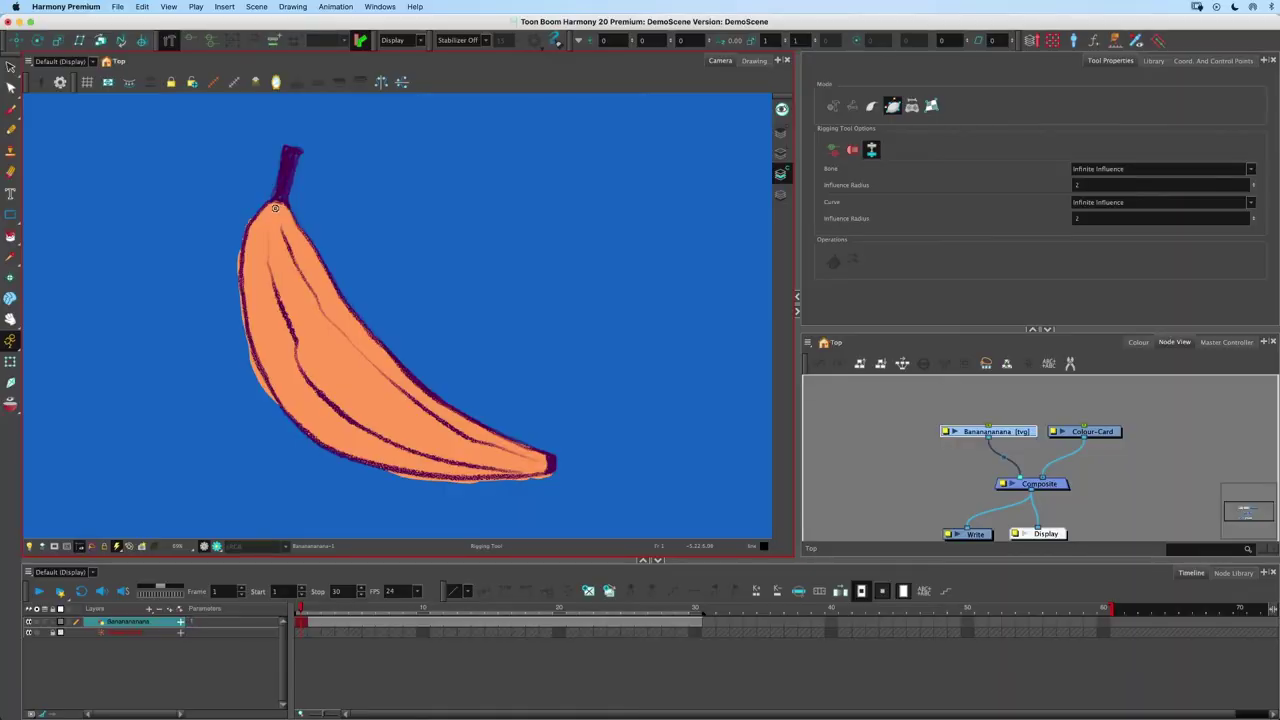
drag(292, 226, 310, 261)
drag(547, 461, 421, 413)
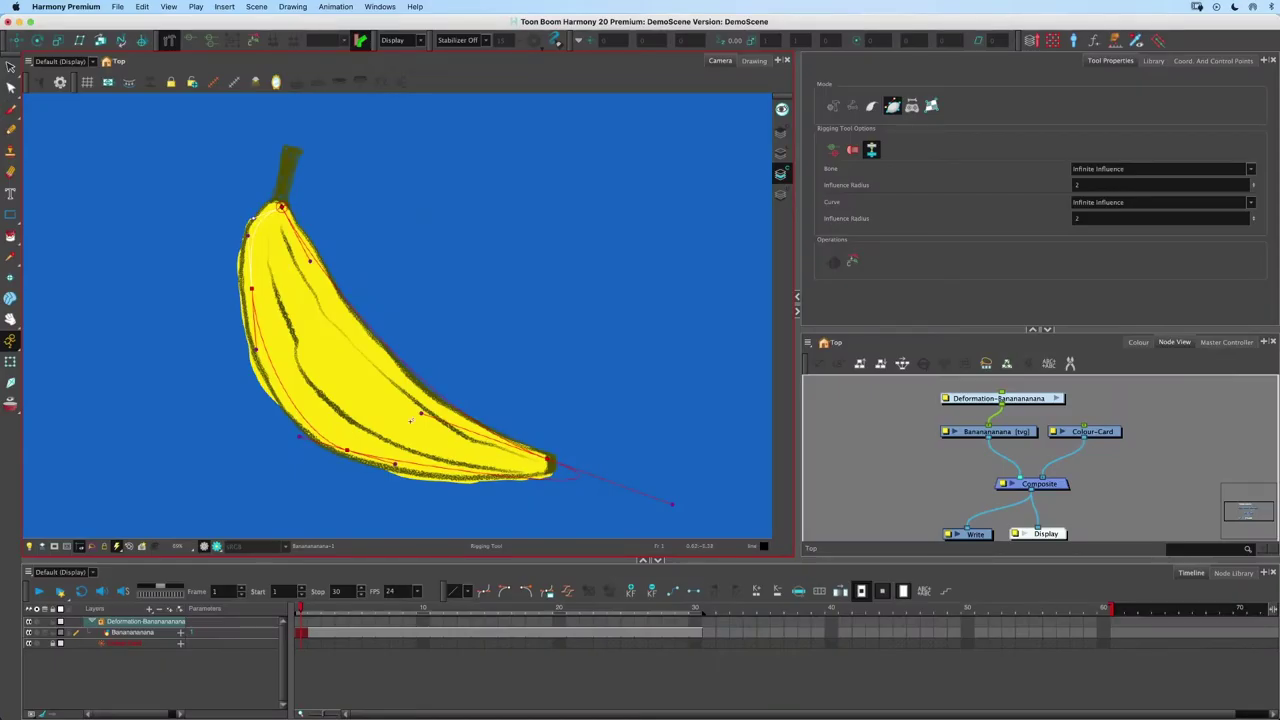
Adjust the envelope's curve handles along the banana's inner edge and at its tip to follow the outline.
mouse_move(420, 413)
mouse_down()
mouse_move(425, 403)
mouse_move(406, 425)
mouse_up()
drag(308, 261, 333, 315)
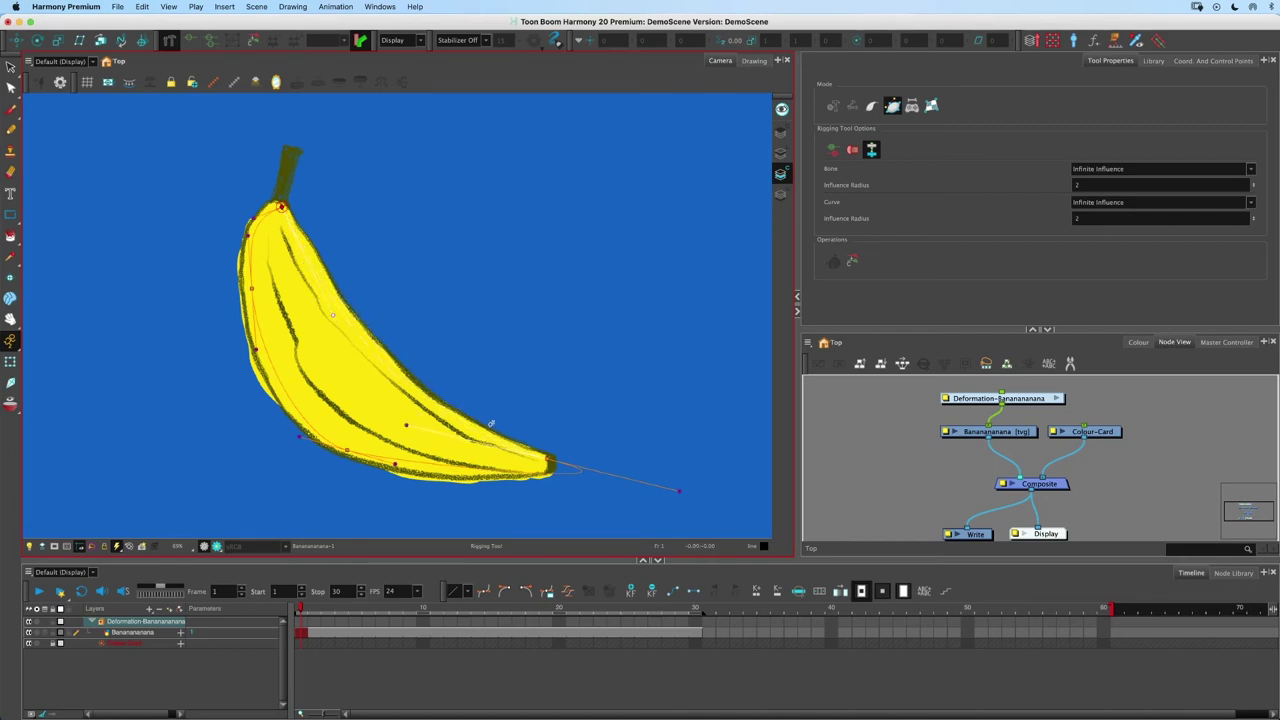
drag(678, 491, 550, 463)
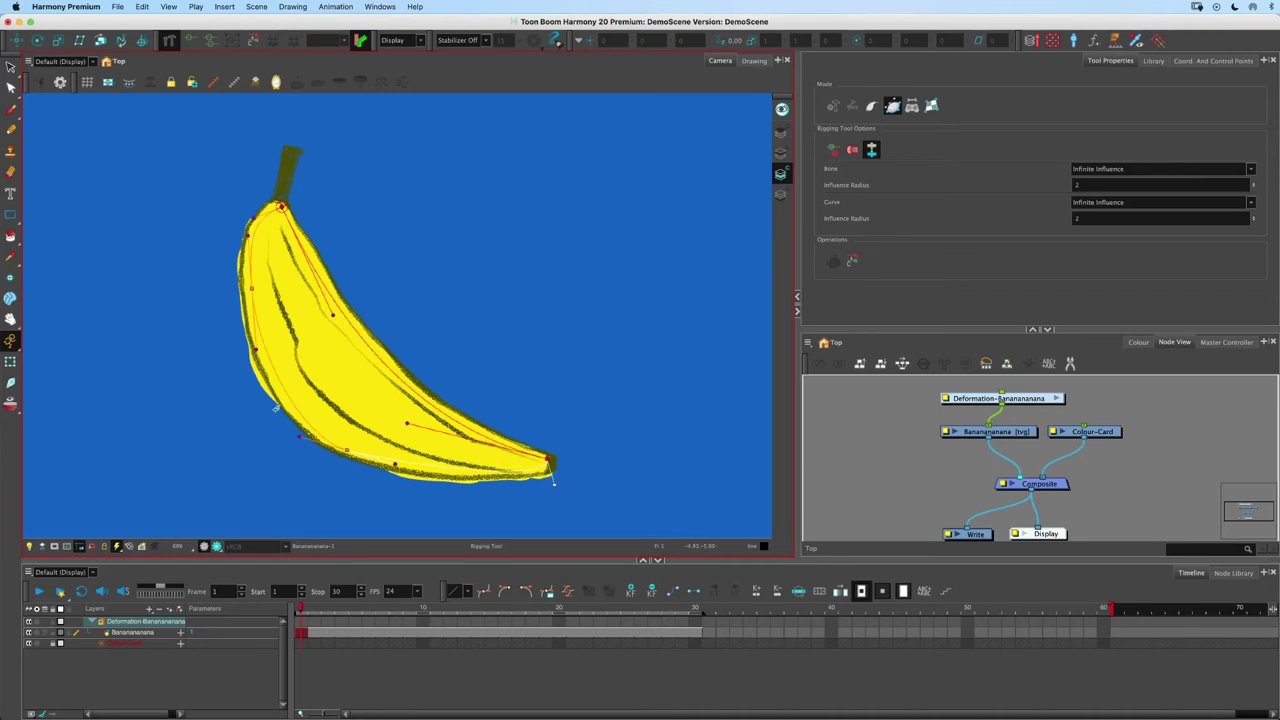
Test the envelope by moving its tip, lower and outer-edge points with the Transform tool, and delete its deformation group.
click(10, 361)
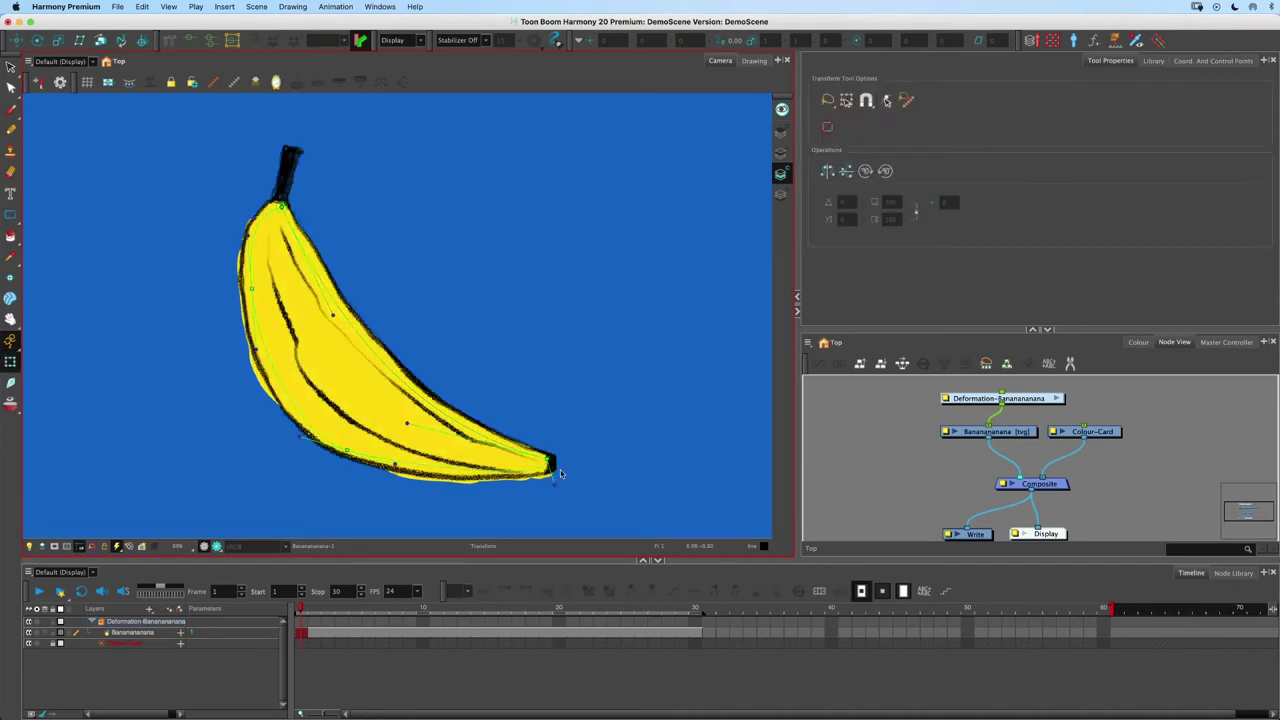
drag(547, 460, 508, 457)
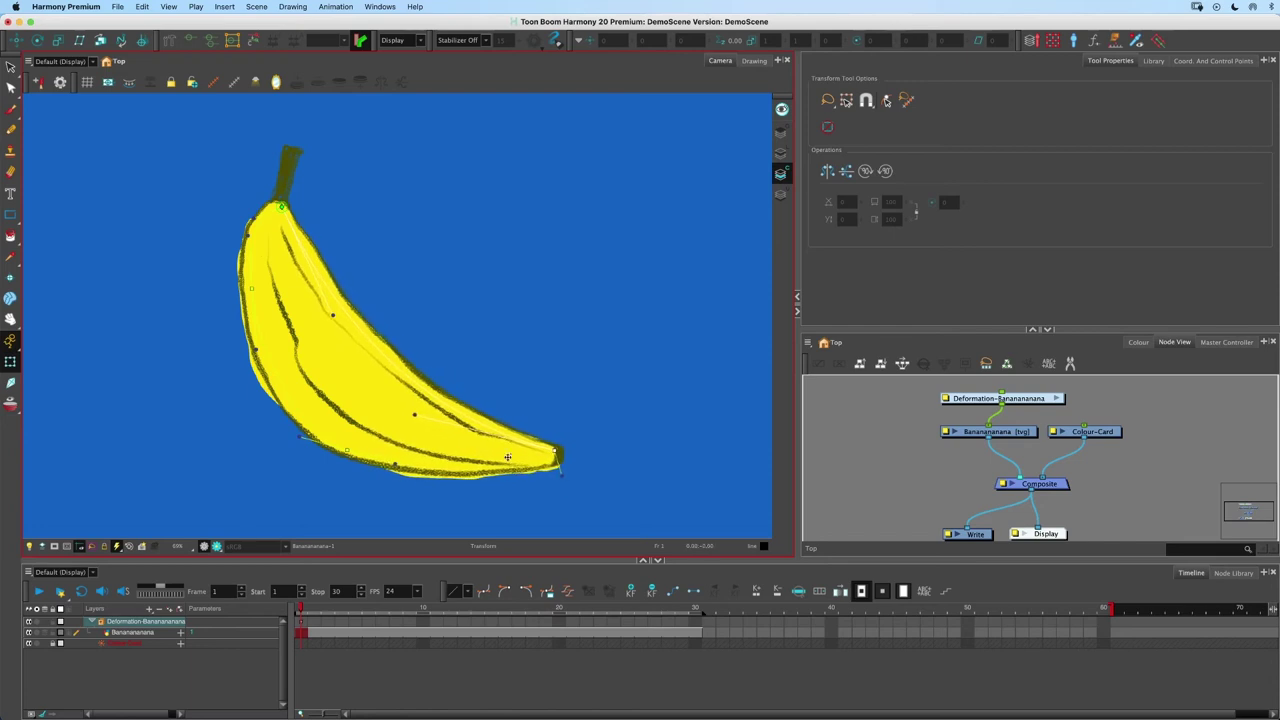
drag(348, 451, 347, 447)
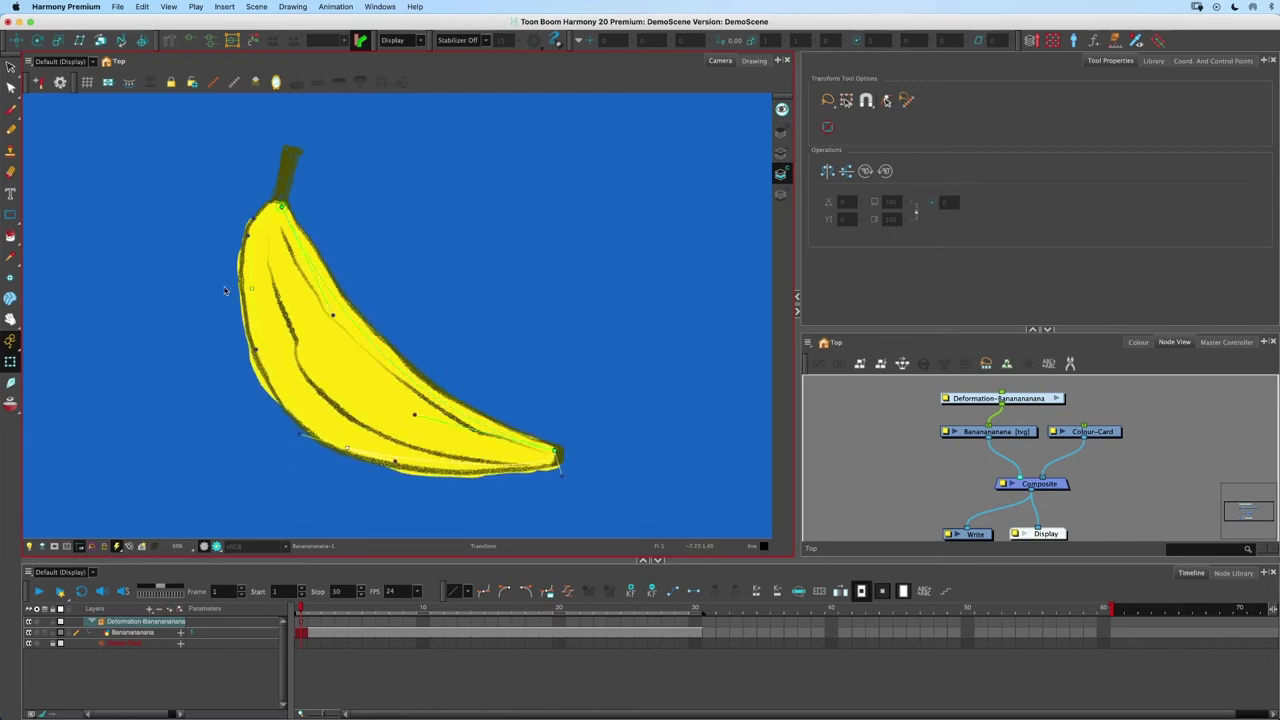
drag(251, 286, 252, 290)
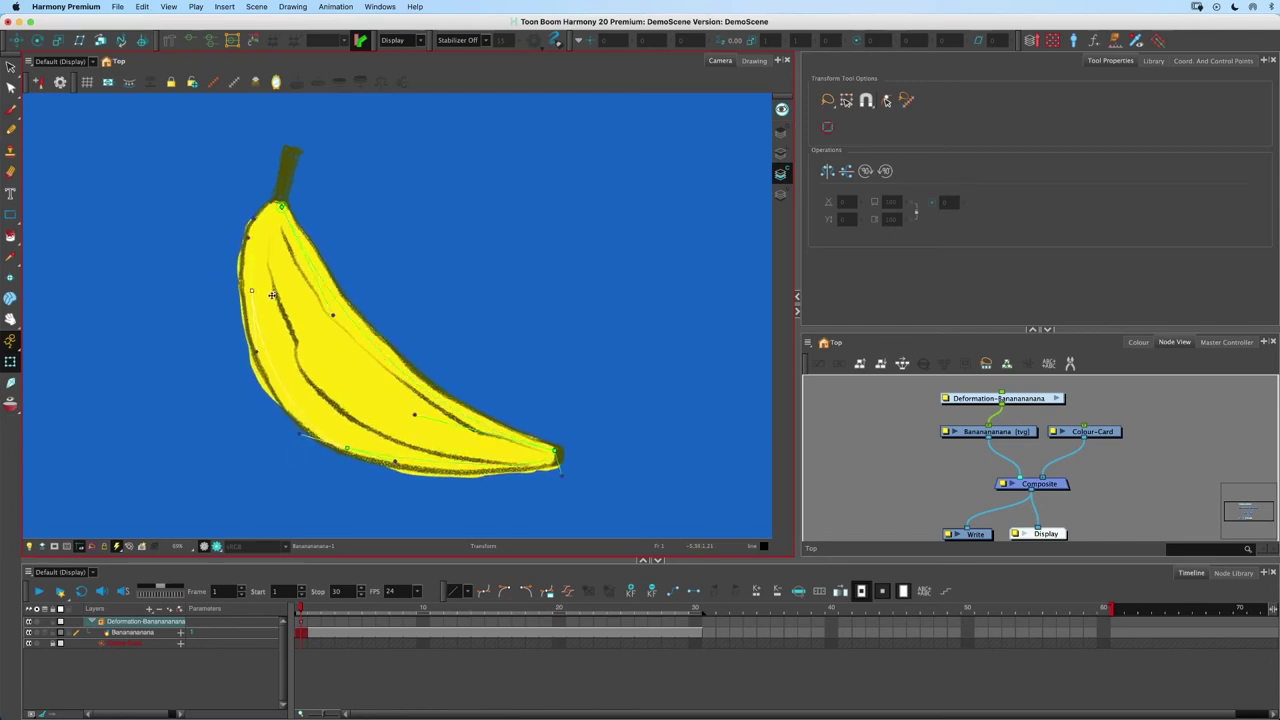
click(1014, 399)
key(Delete)
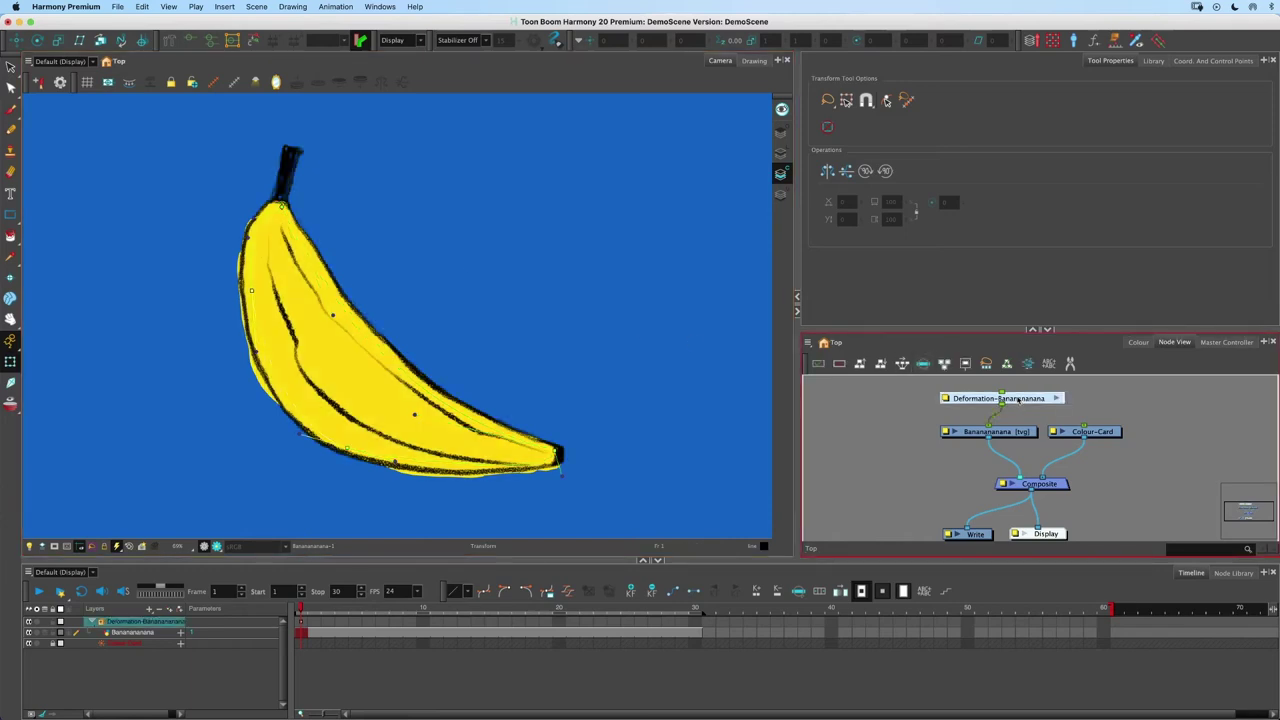
Draw a single curve deformer in Envelope mode from below the banana's stem to its tip, and switch to the Transform tool.
click(1007, 432)
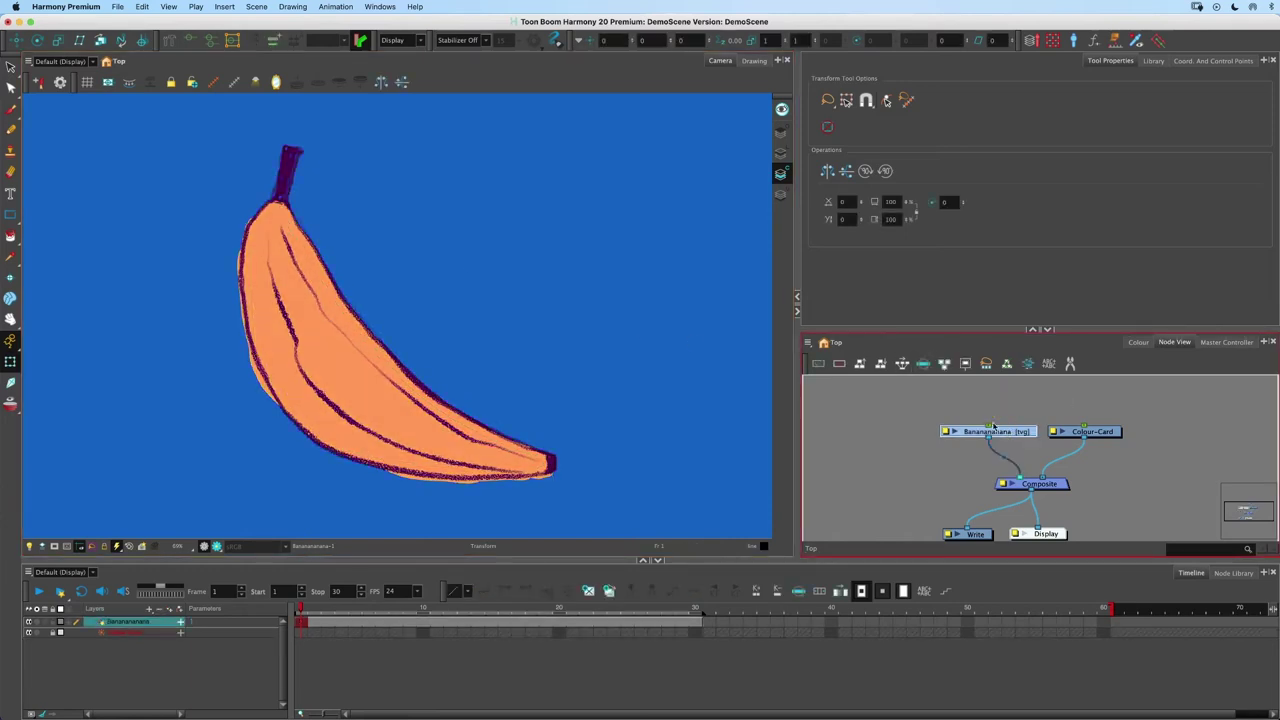
click(170, 42)
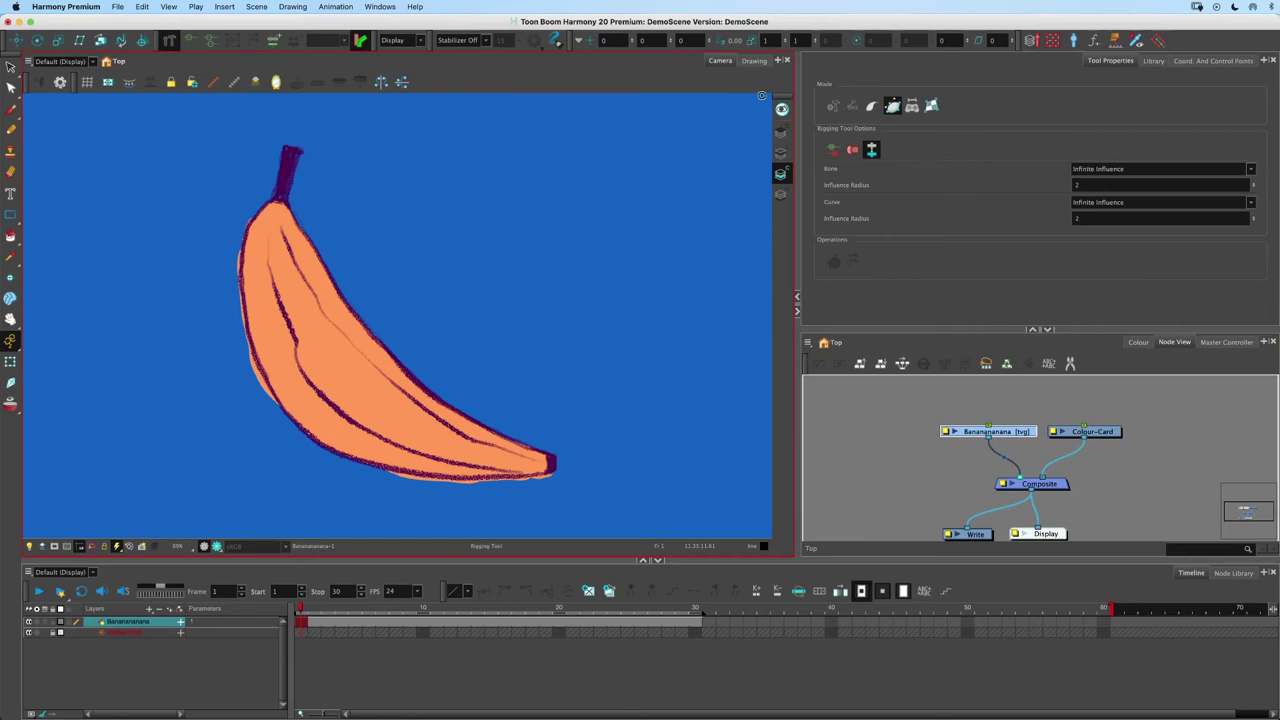
click(891, 108)
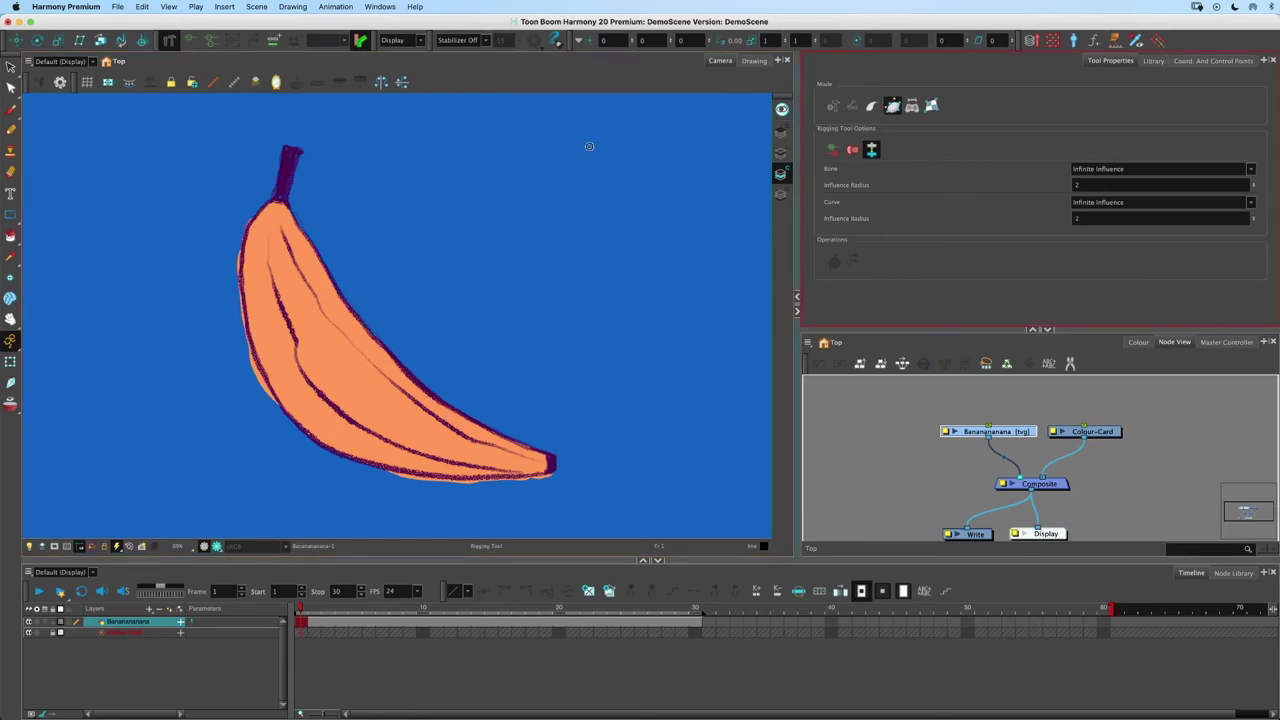
click(298, 300)
click(498, 458)
click(541, 462)
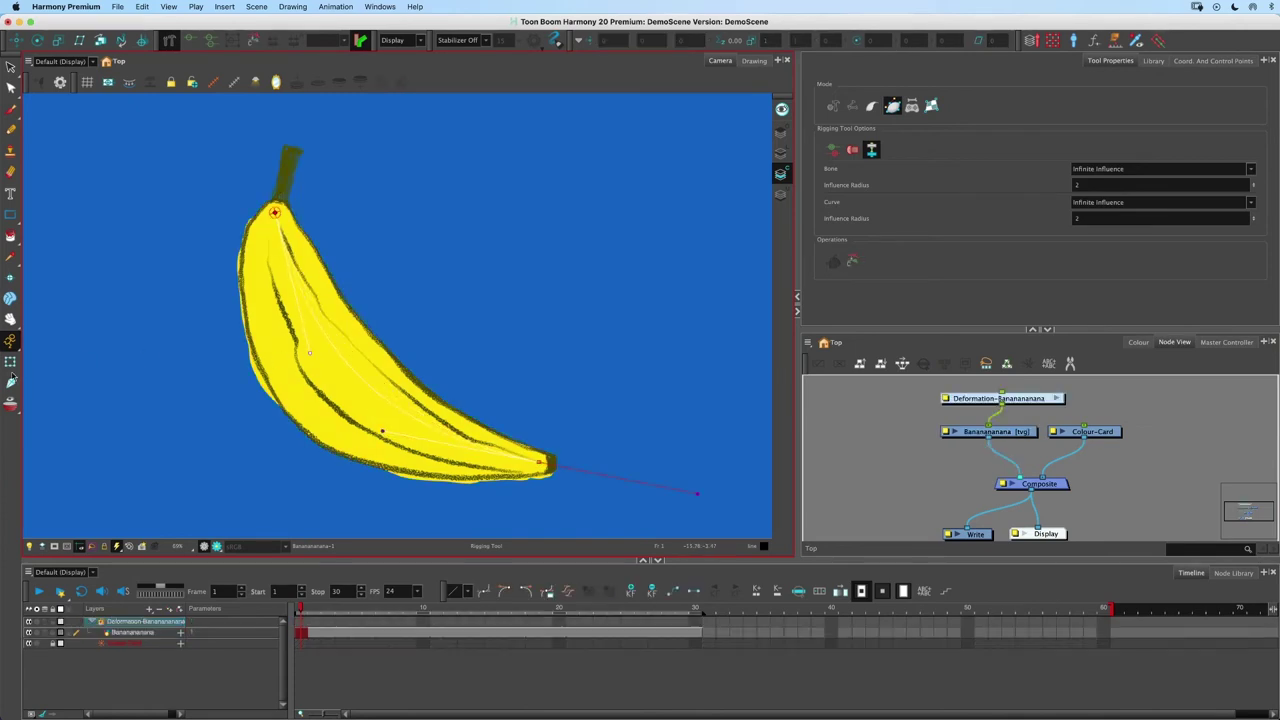
click(10, 364)
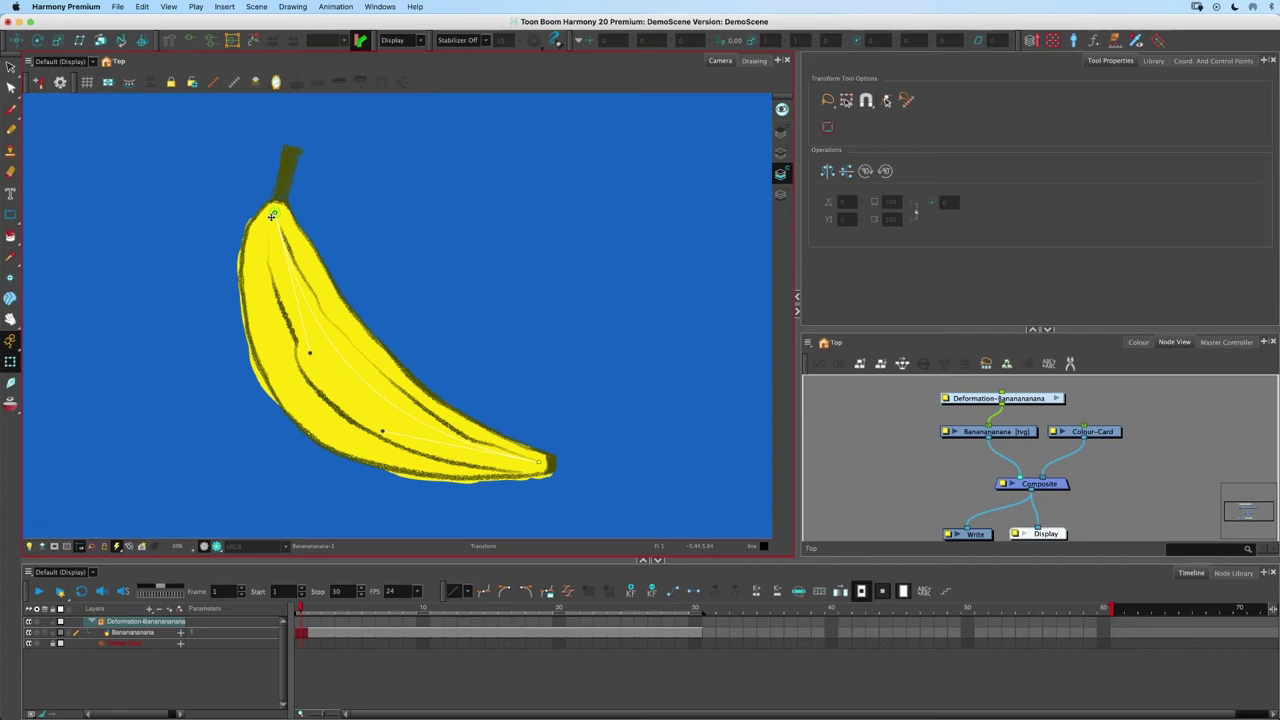
Test the envelope-mode curve by moving its tip point inward along the banana.
drag(538, 463, 455, 436)
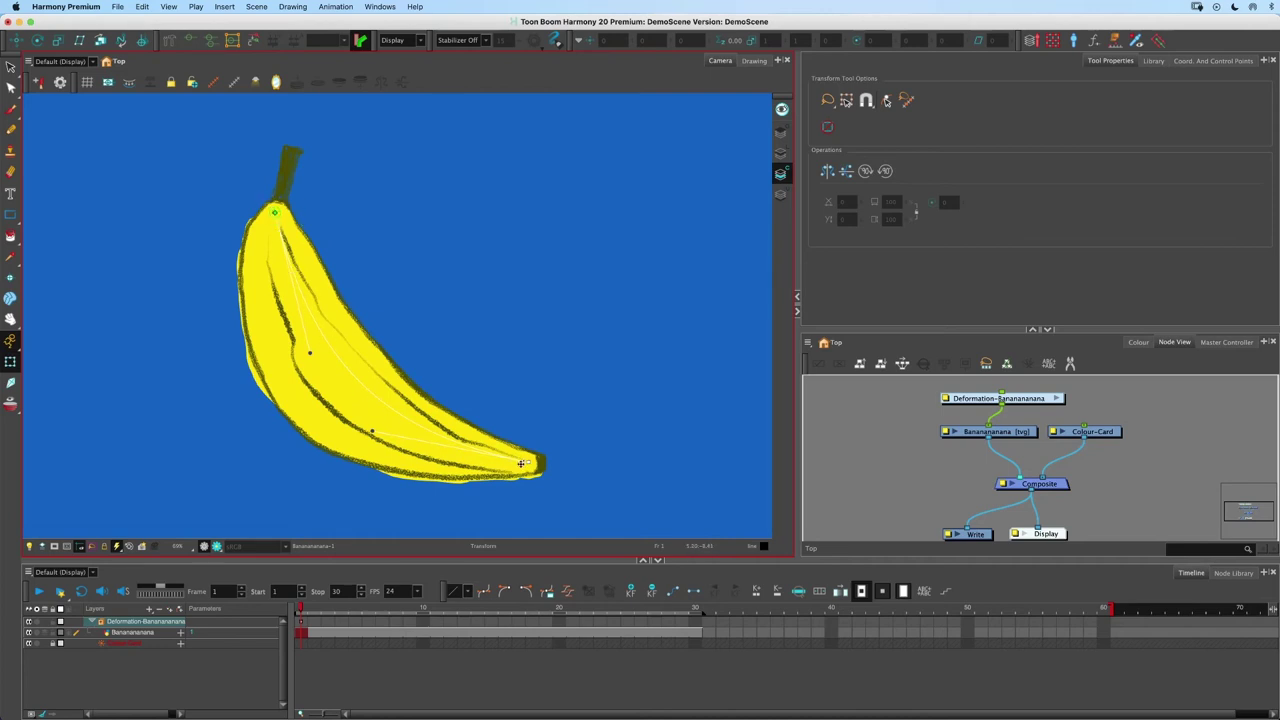
mouse_move(526, 457)
mouse_down()
mouse_move(545, 420)
mouse_move(525, 405)
mouse_move(509, 452)
mouse_up()
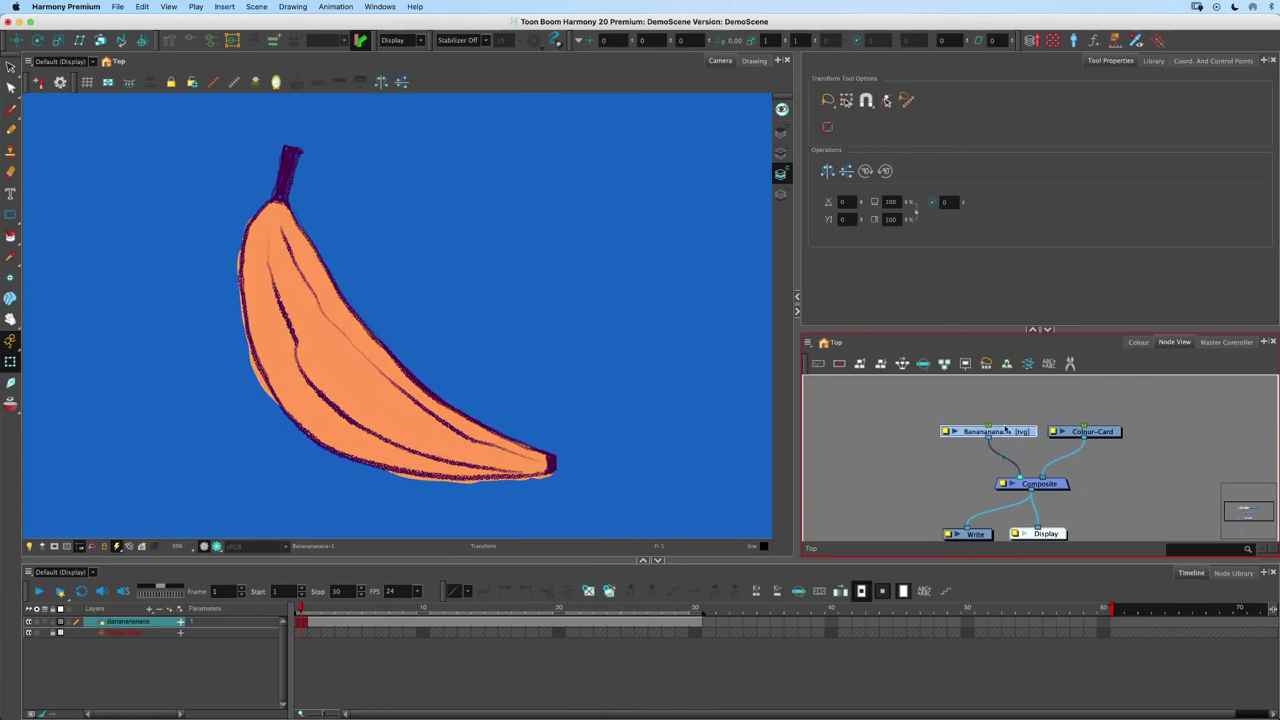
Draw a curve deformer in the Rigging tool's Curve mode from just below the banana's stem to its tip.
click(169, 40)
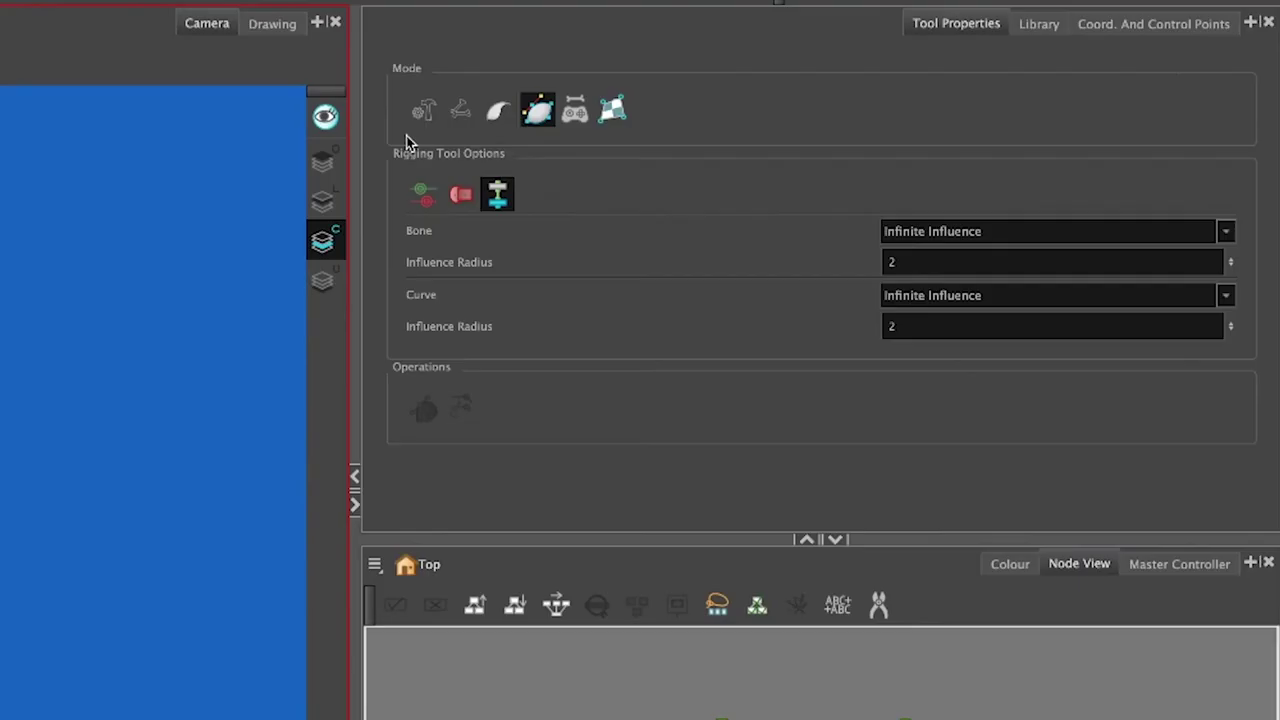
click(488, 113)
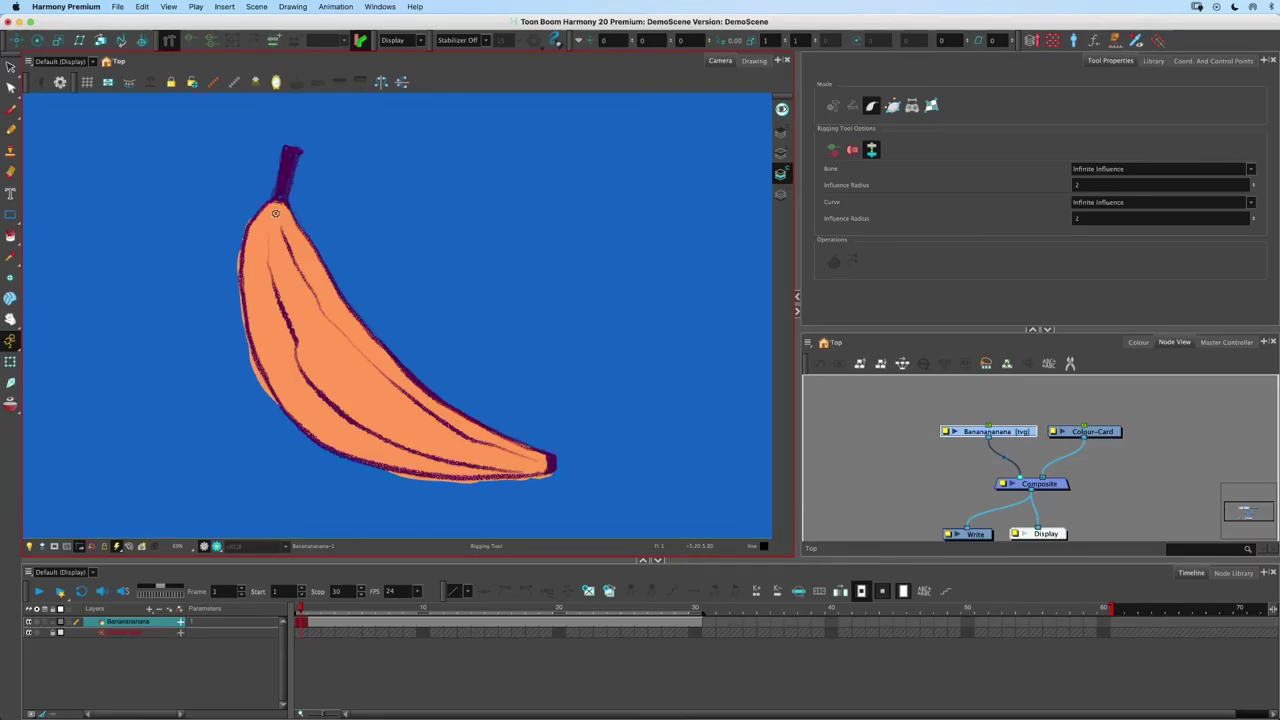
drag(275, 213, 322, 342)
drag(536, 460, 386, 437)
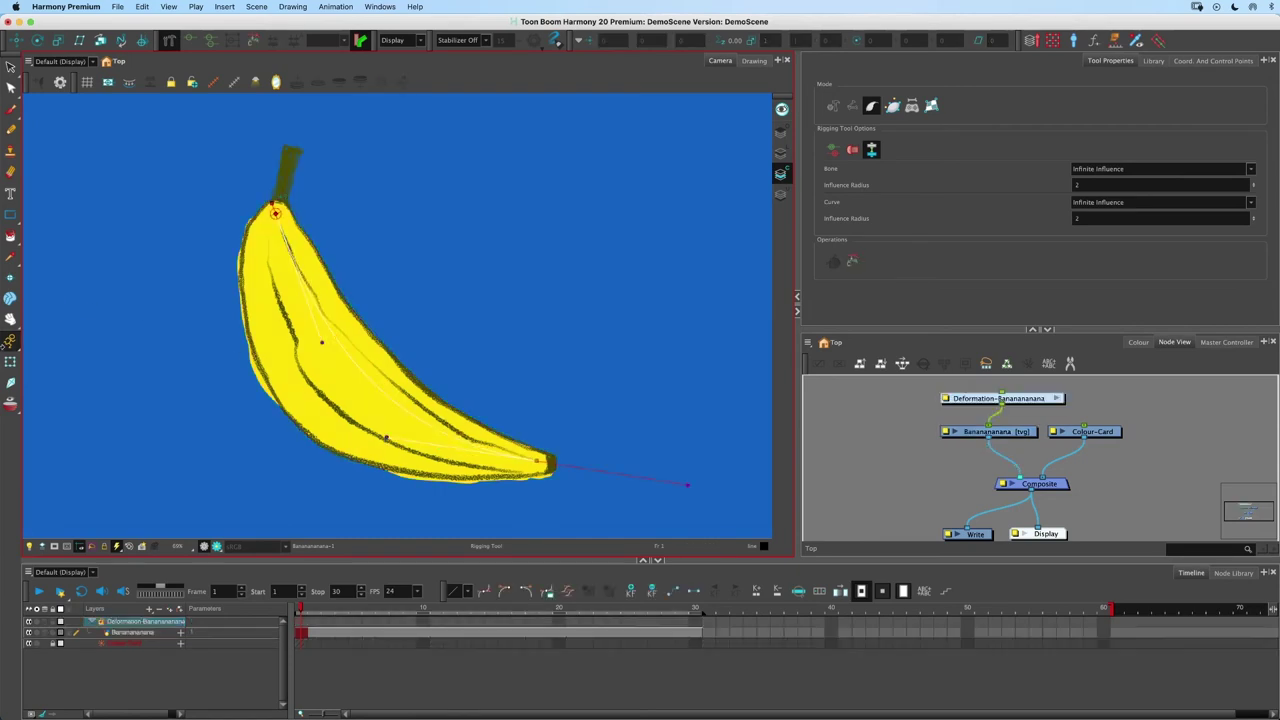
Test the curve by moving its tip point with the Transform tool, and undo the last deformation.
key(shift+t)
drag(536, 460, 544, 409)
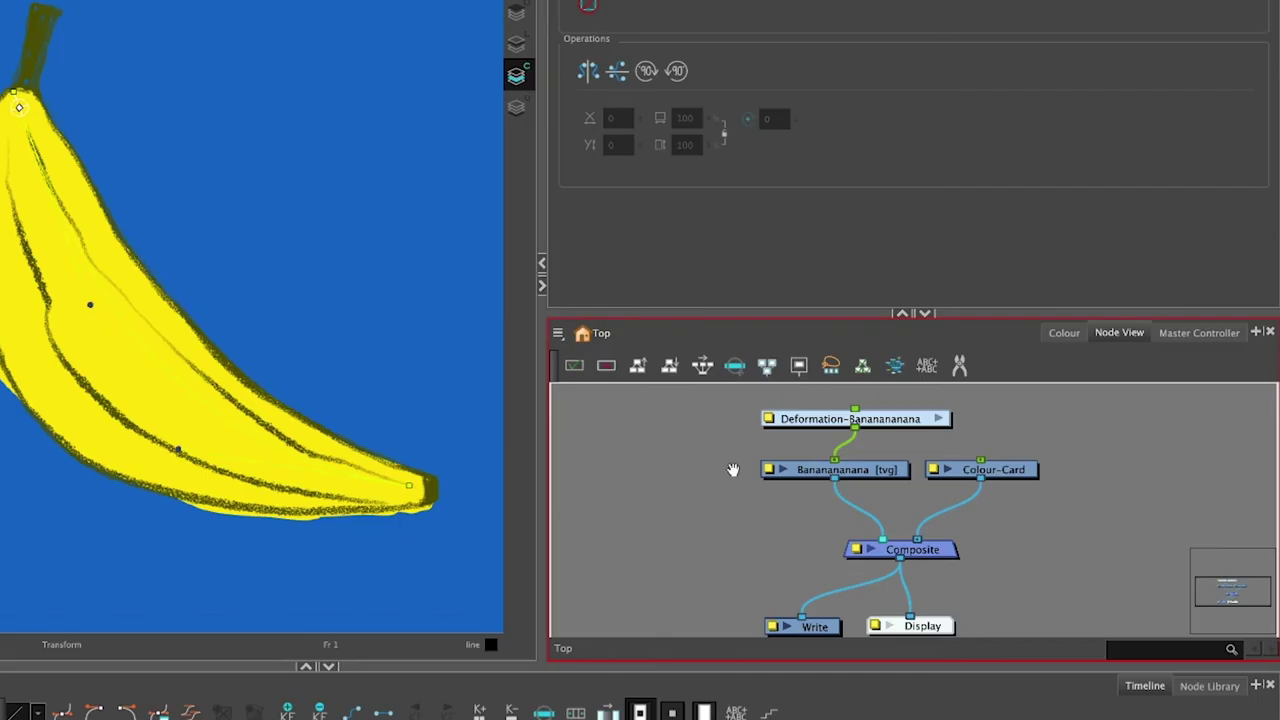
drag(988, 406, 981, 460)
key(super+z)
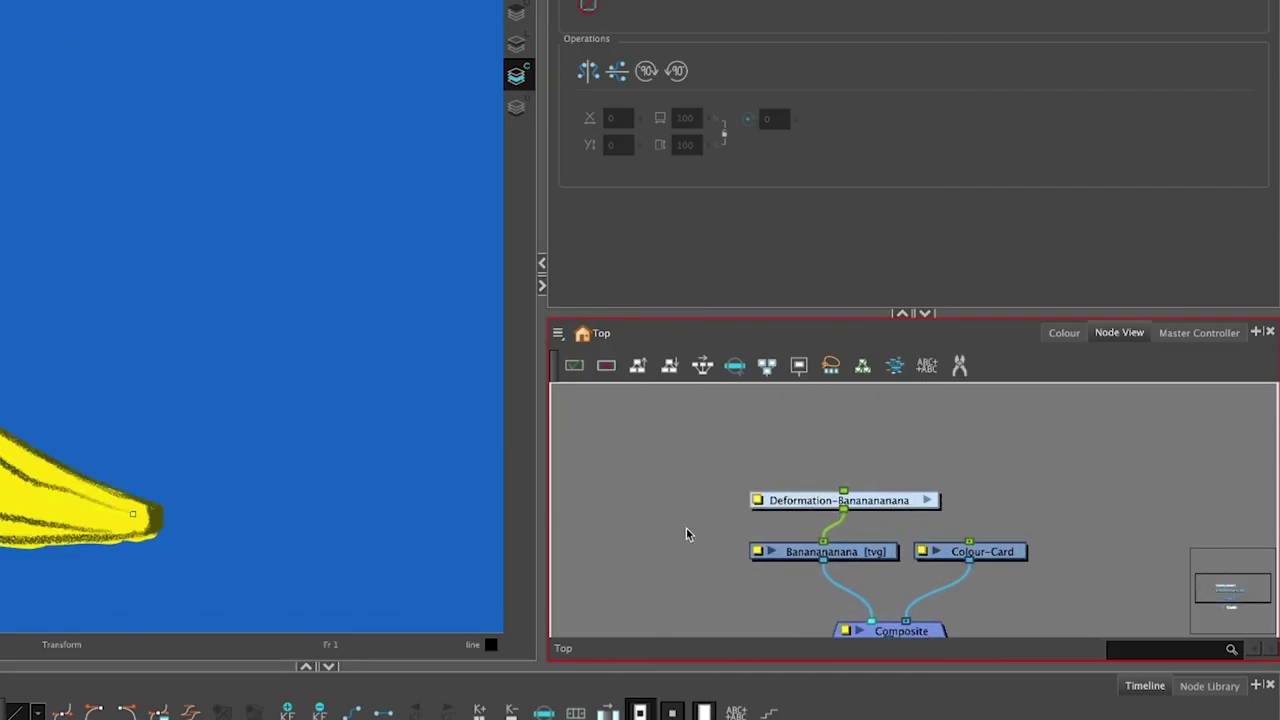
Add a parent peg to the deformation group and place its pivot just below the banana's stem using the Rotate tool.
click(891, 504)
key(super+p)
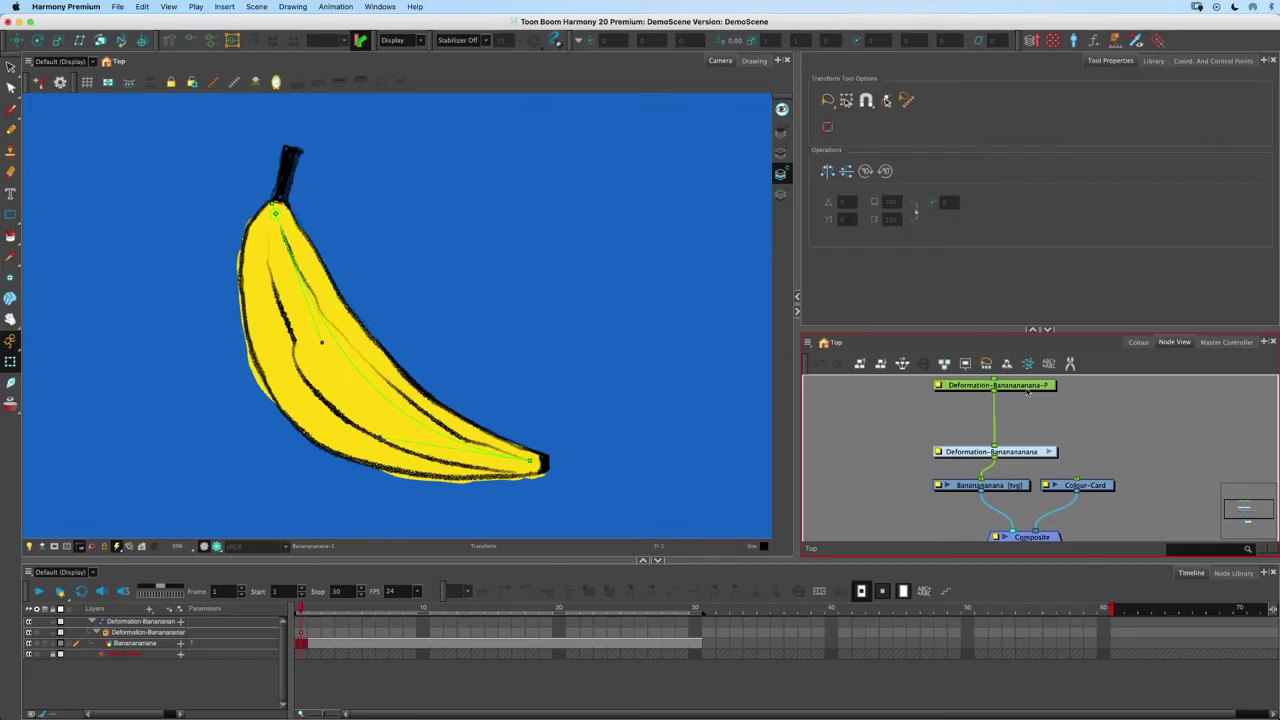
click(849, 398)
click(36, 40)
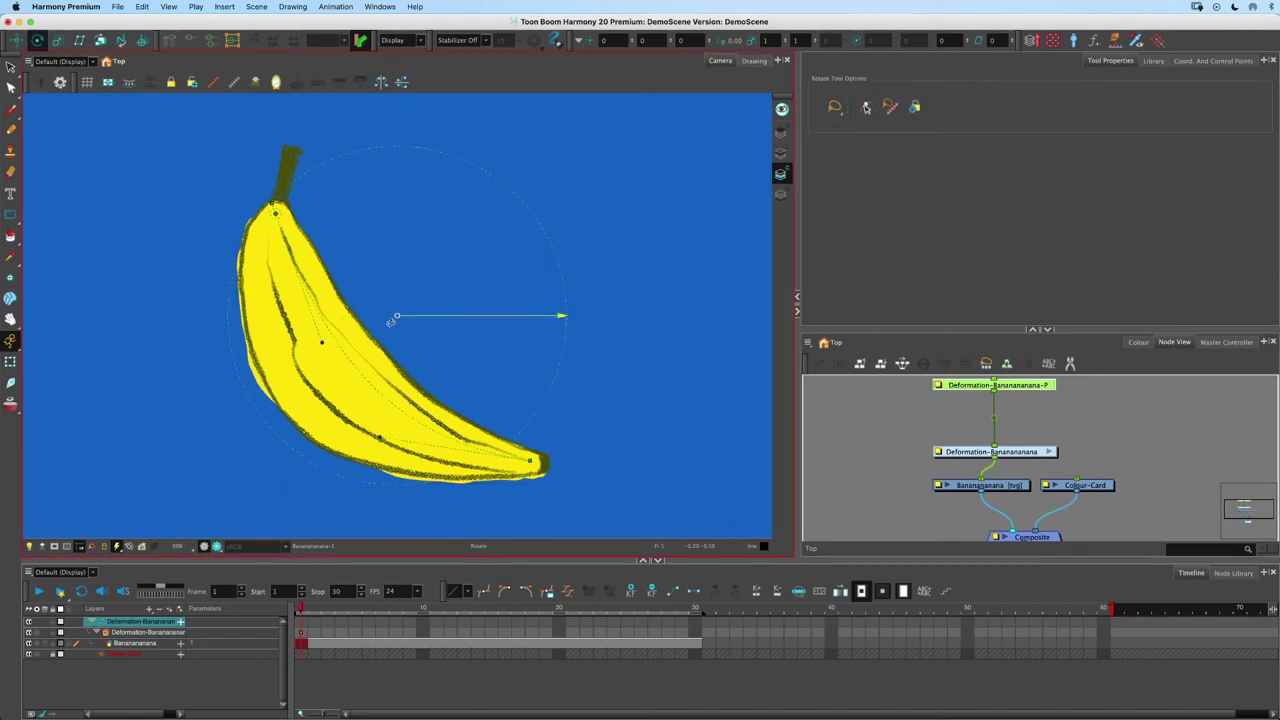
drag(396, 315, 277, 210)
Move the curve's root point far to the right with the Transform tool and compare its location with the peg's pivot.
key(shift+t)
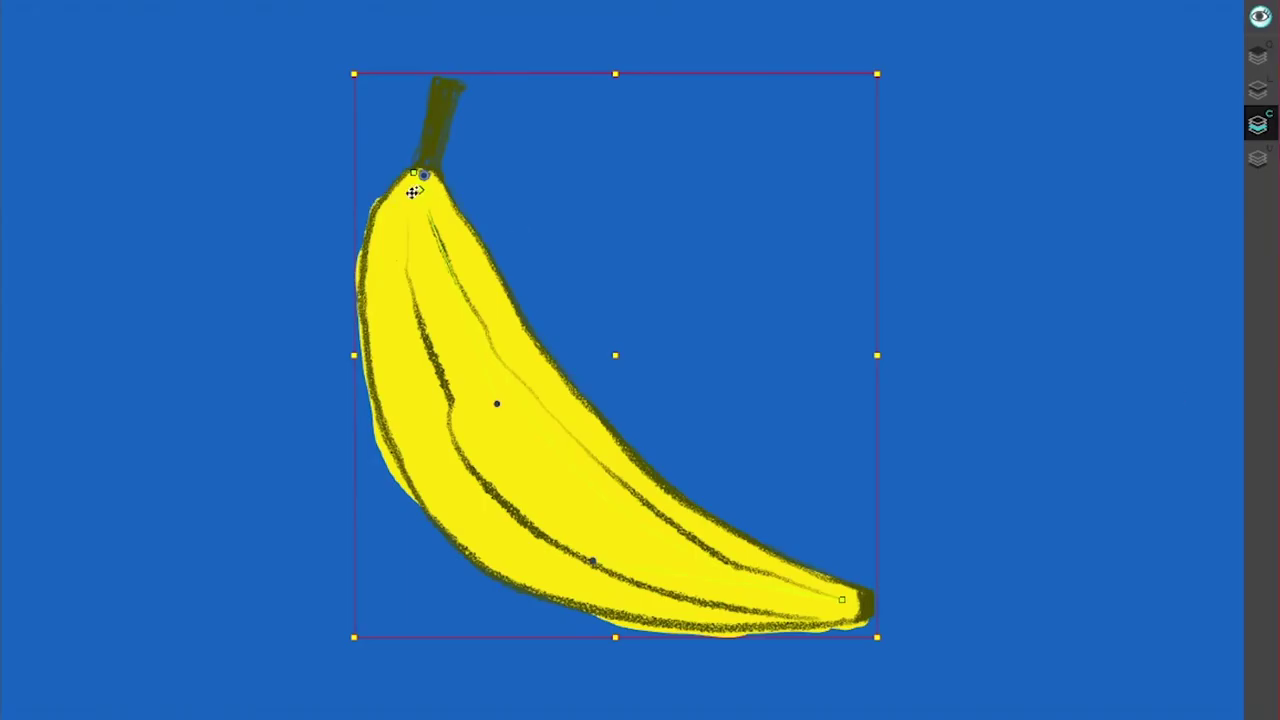
drag(275, 214, 292, 211)
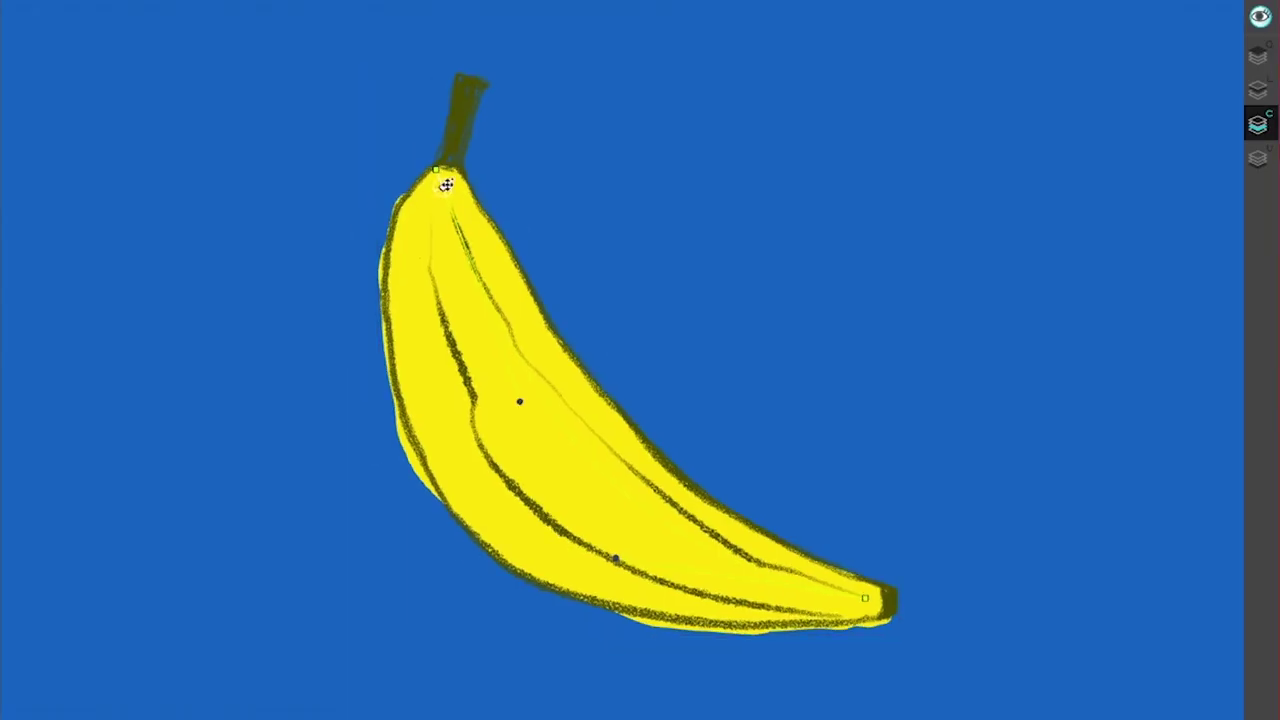
drag(446, 185, 817, 178)
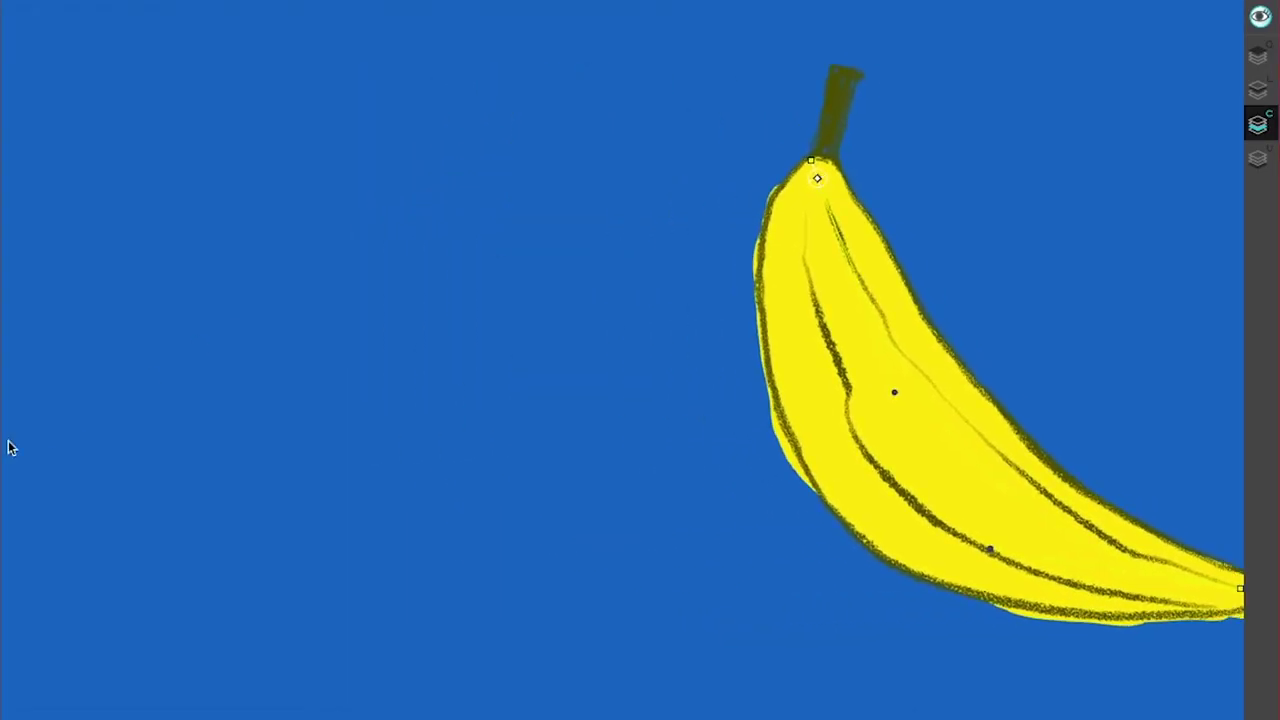
click(424, 175)
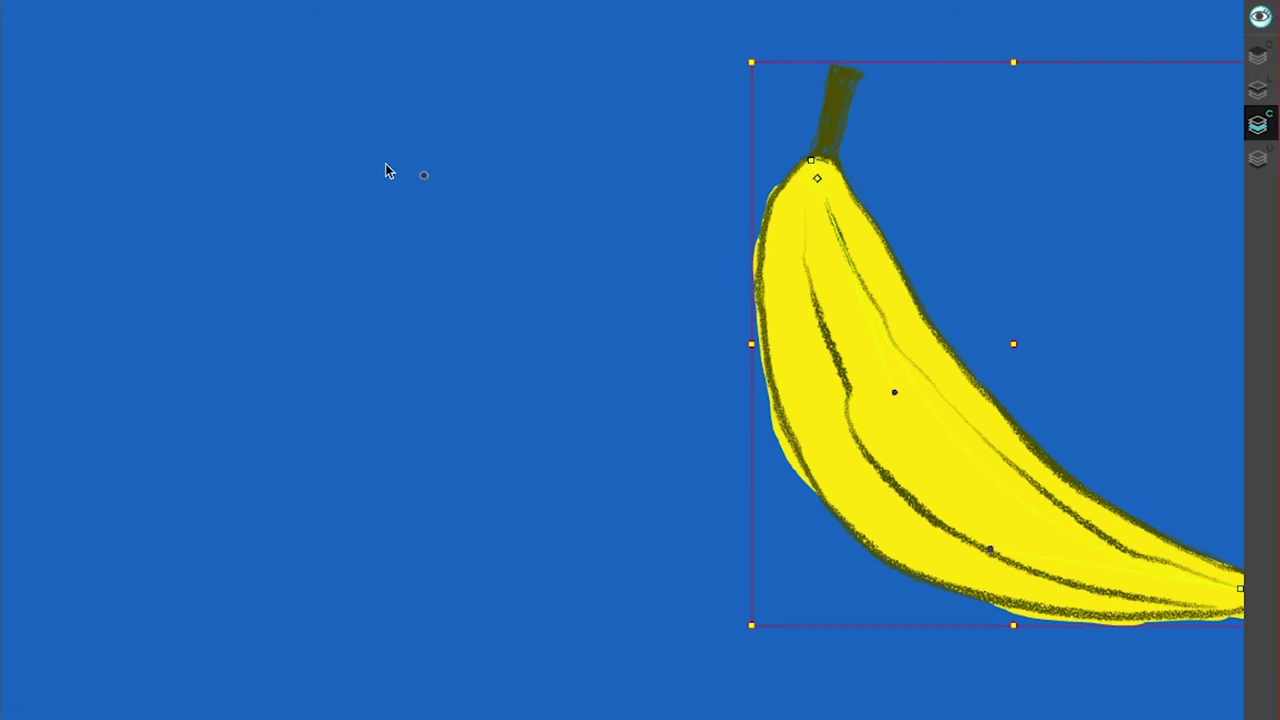
drag(731, 57, 749, 160)
click(1175, 383)
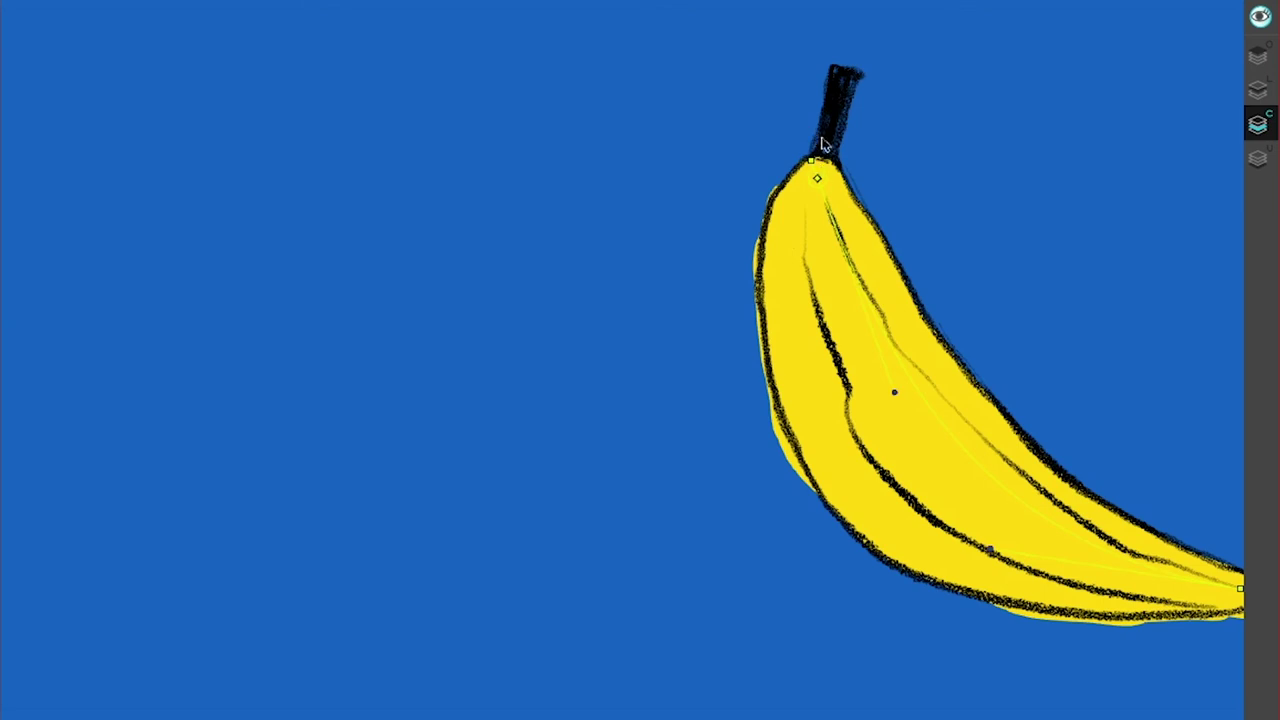
click(815, 177)
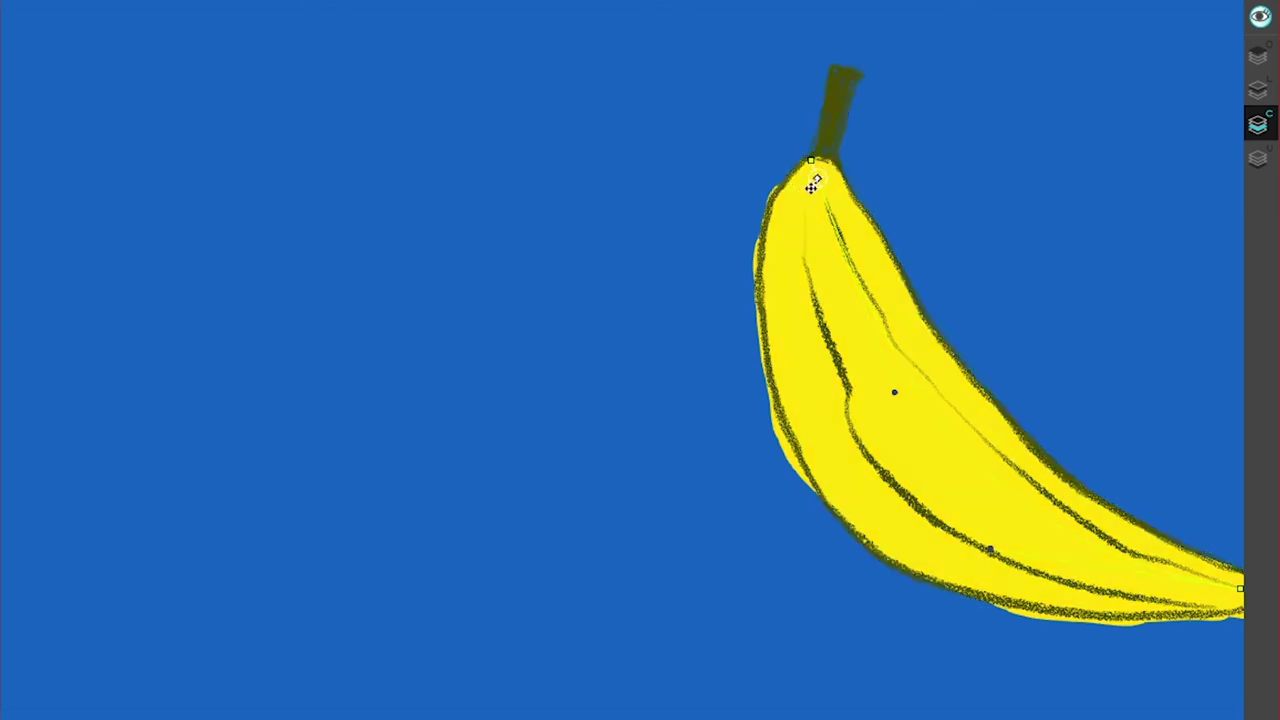
Move the deformation group node closer to its peg and reset the selected deformation to its resting position.
click(970, 428)
drag(970, 428, 970, 431)
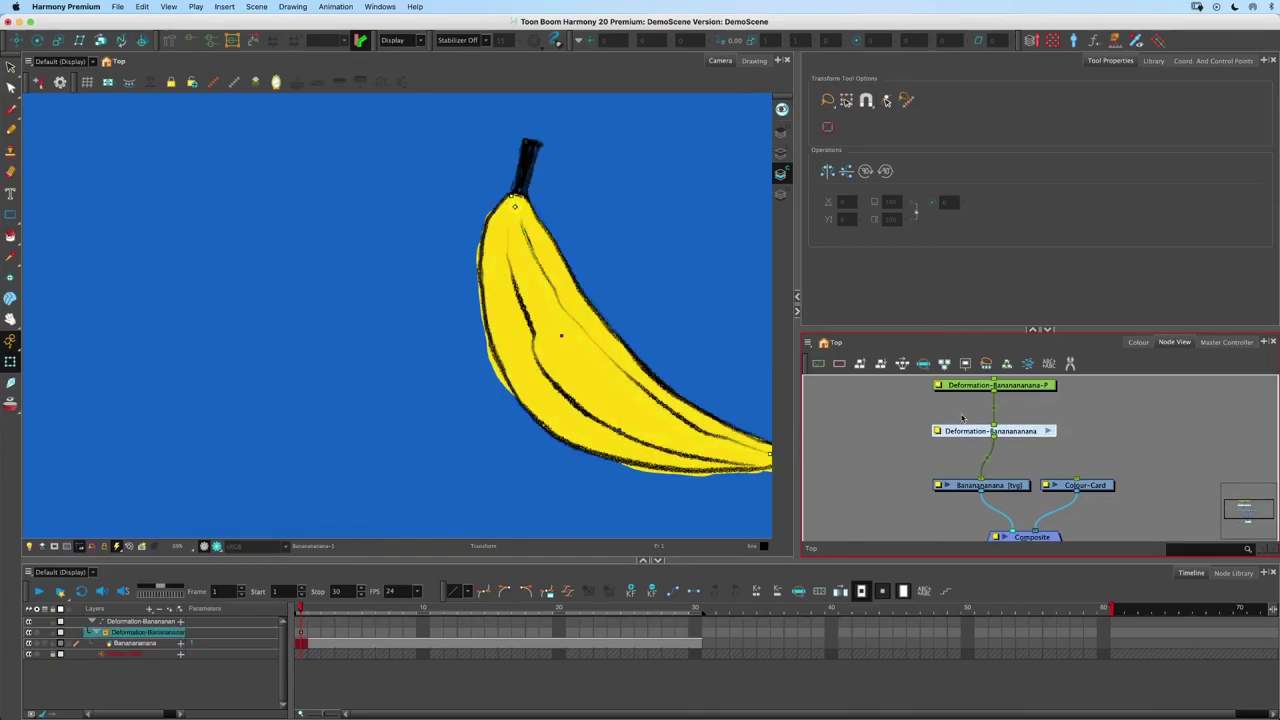
click(965, 443)
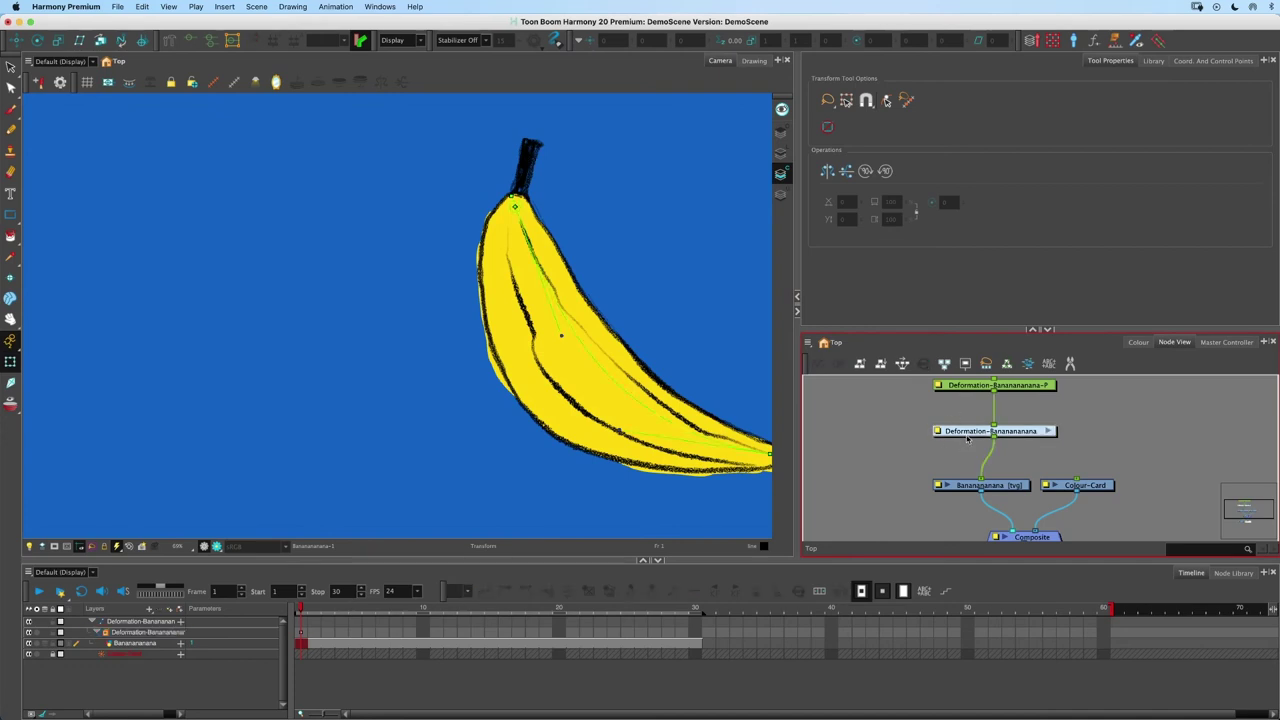
click(963, 436)
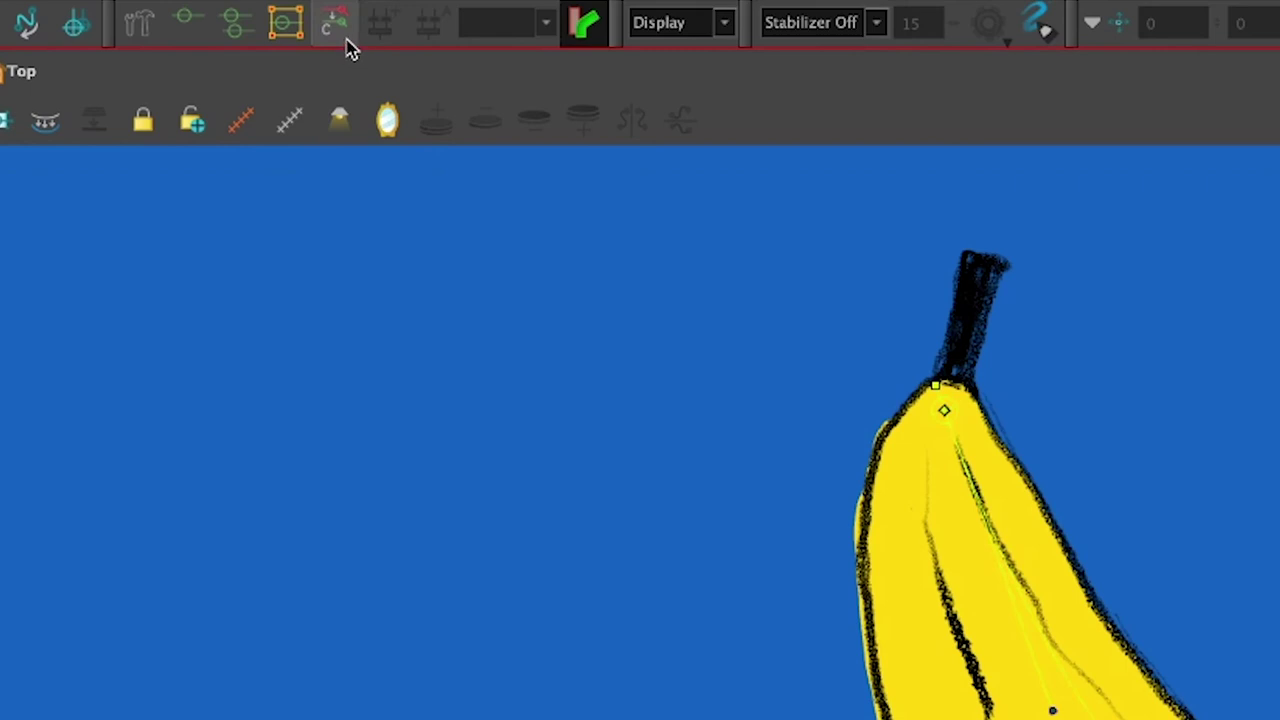
click(340, 34)
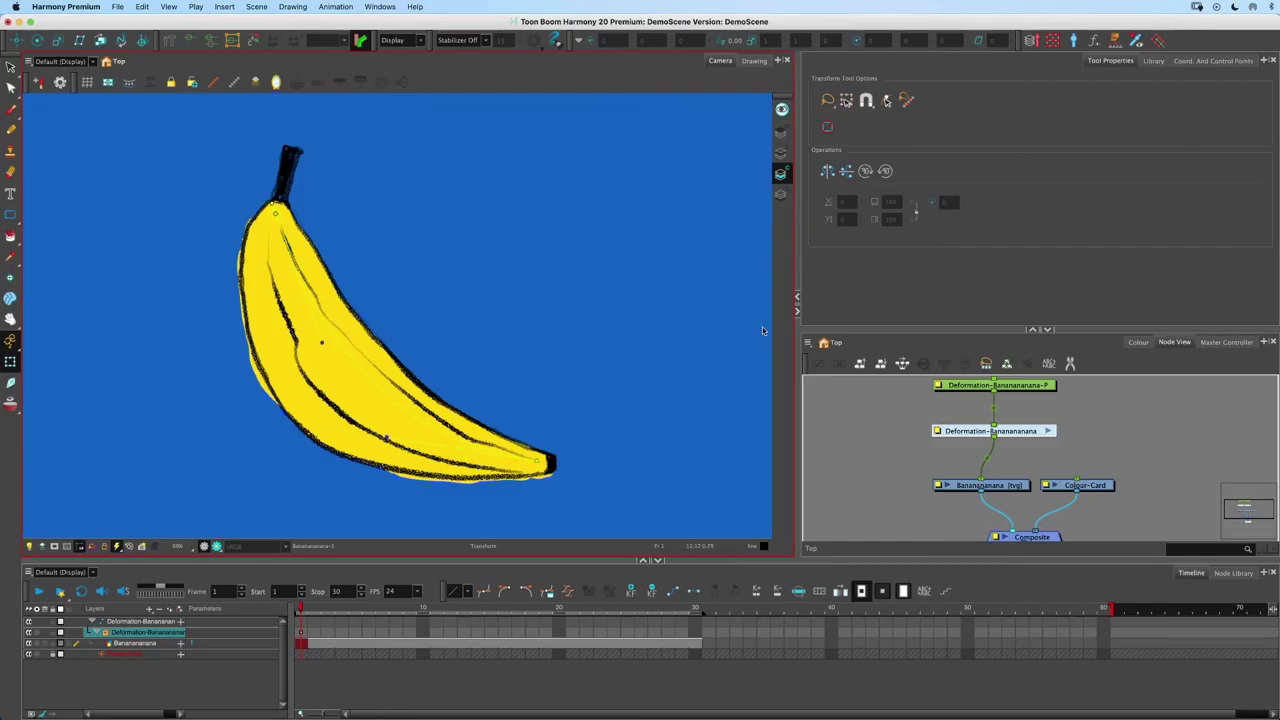
Rotate the banana about 28° counterclockwise around its peg's pivot, and undo the rotation.
click(271, 304)
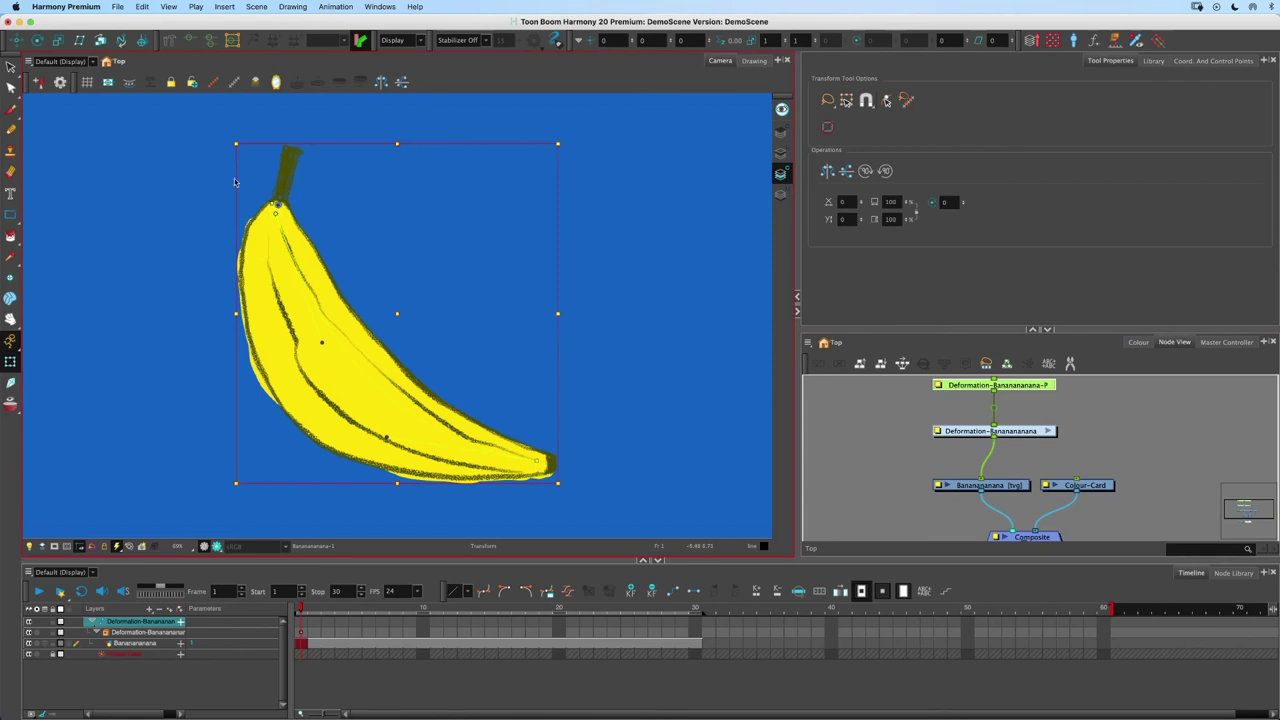
drag(225, 139, 248, 189)
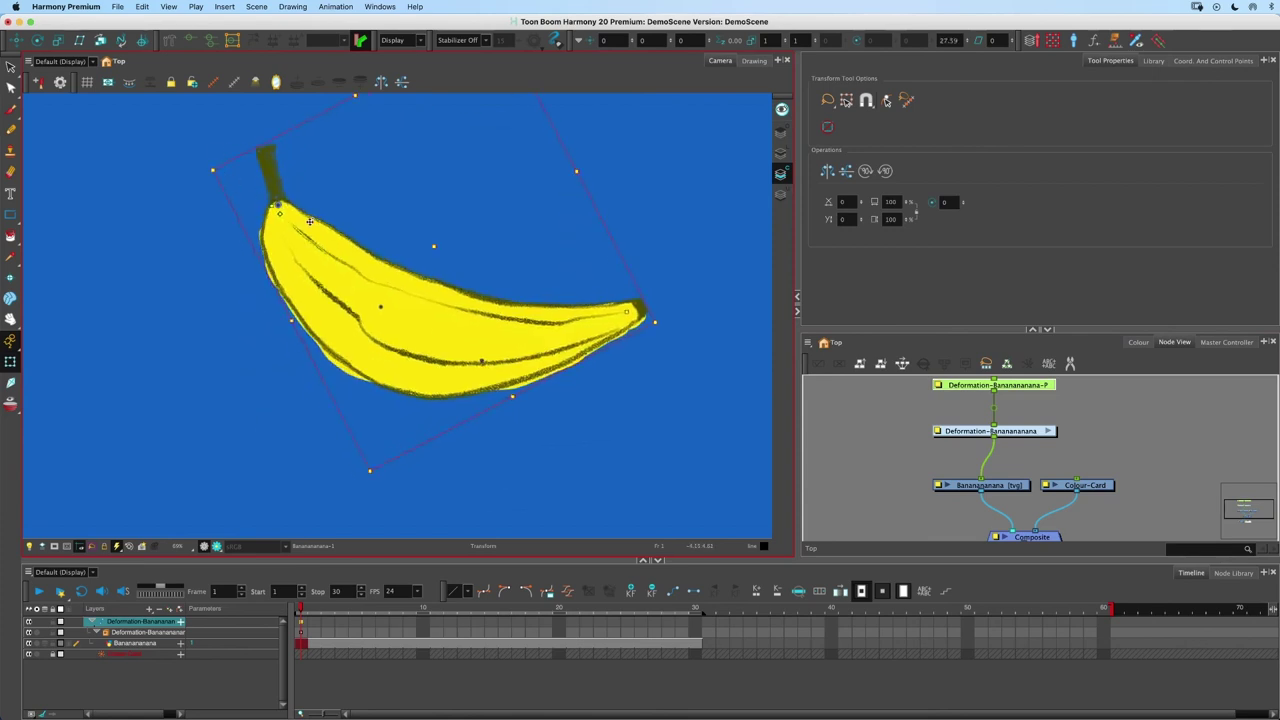
key(super+z)
Select the deformation group starting from the banana drawing, and move the curve's root point slightly down and to the right.
click(980, 435)
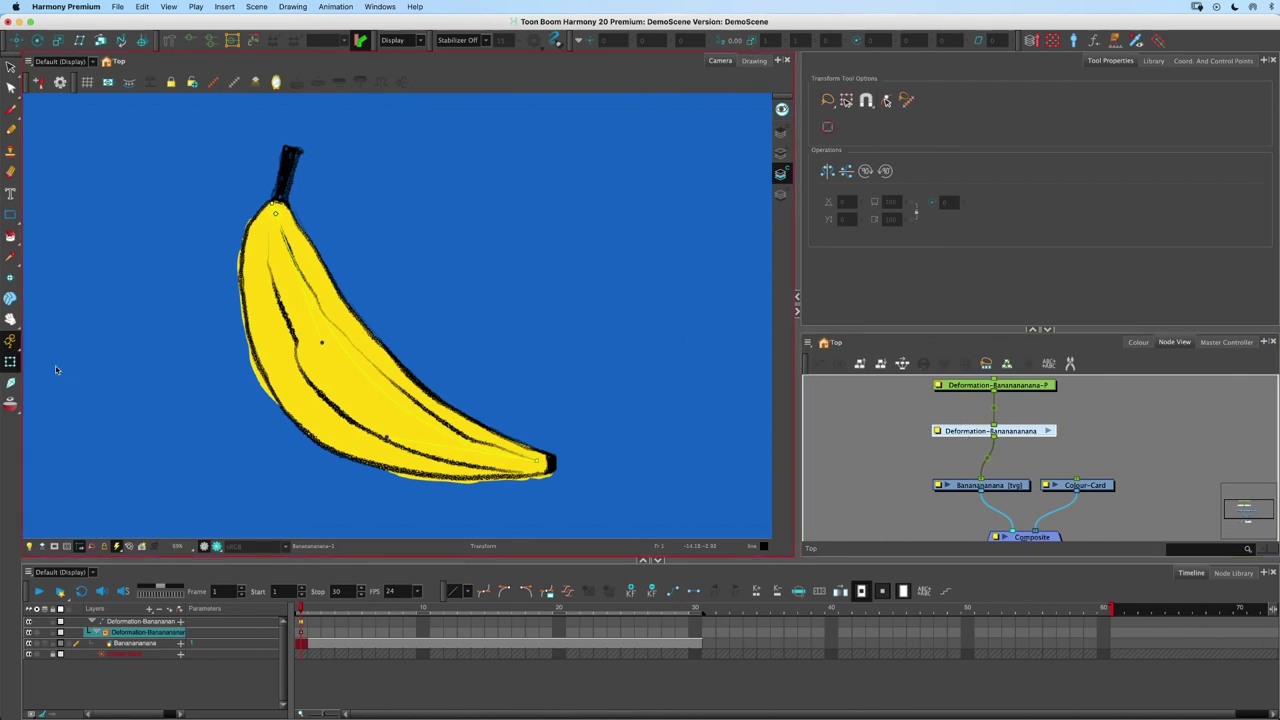
click(256, 362)
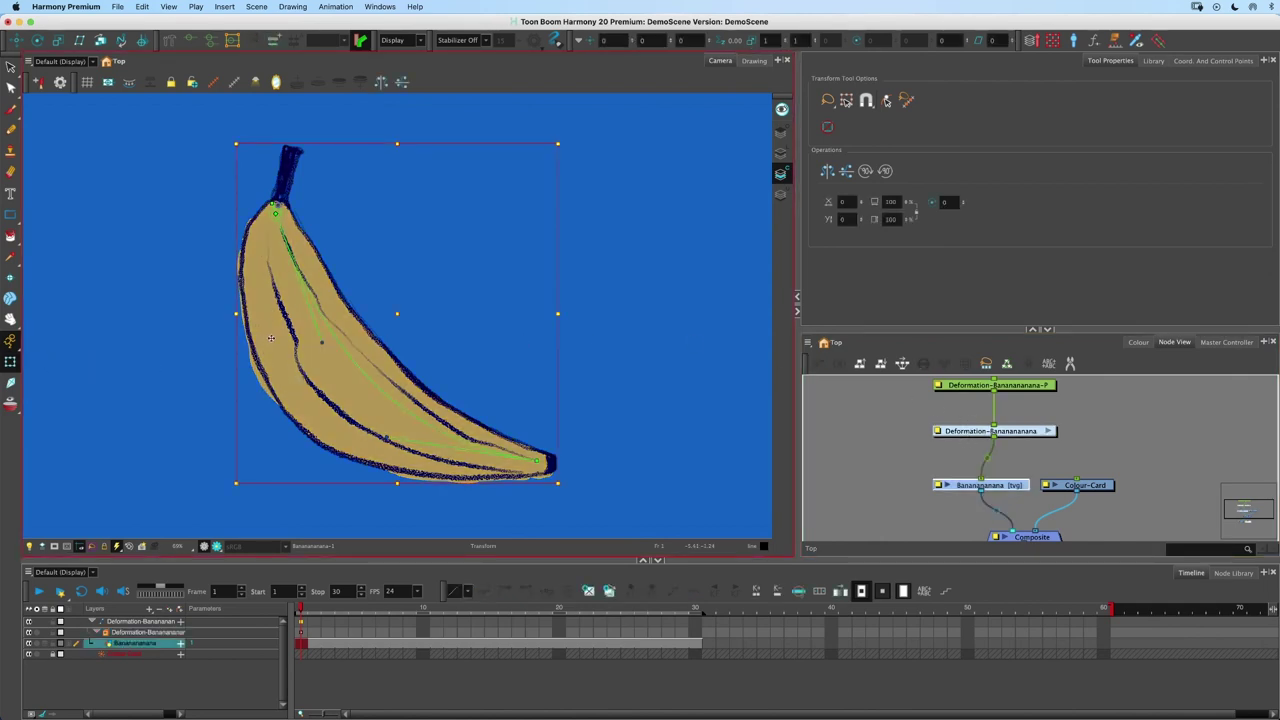
key(b)
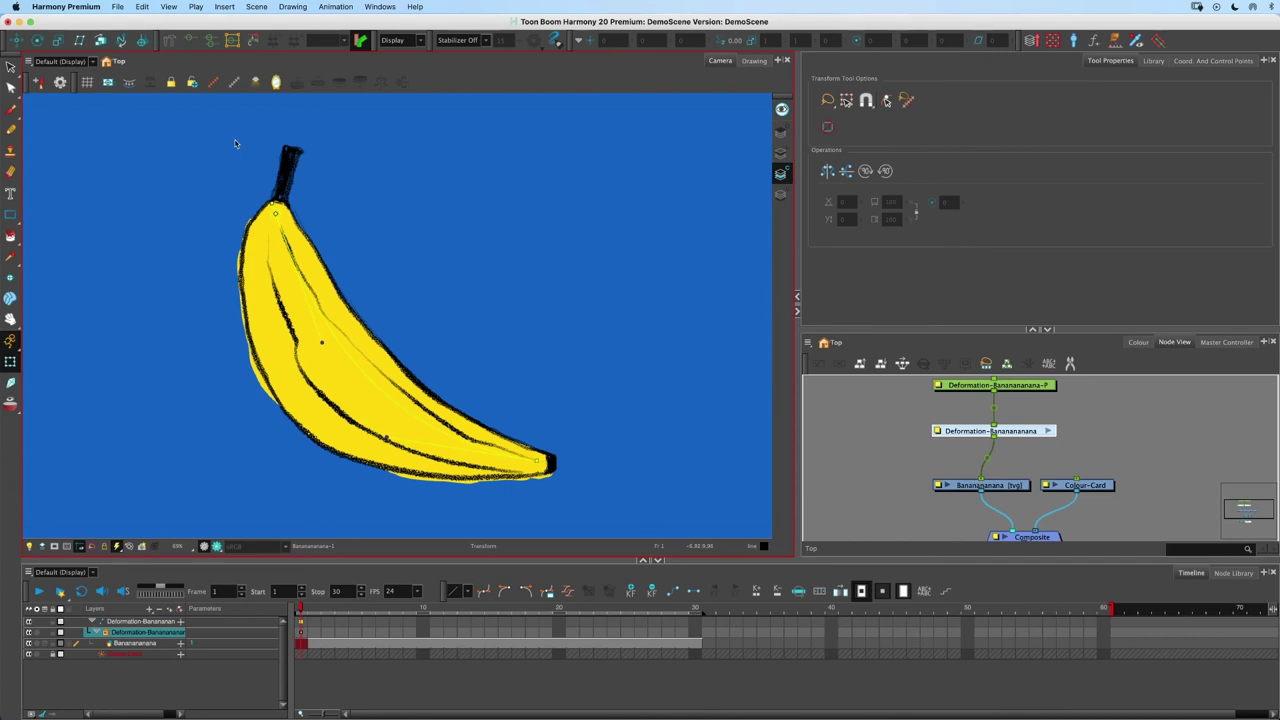
click(275, 212)
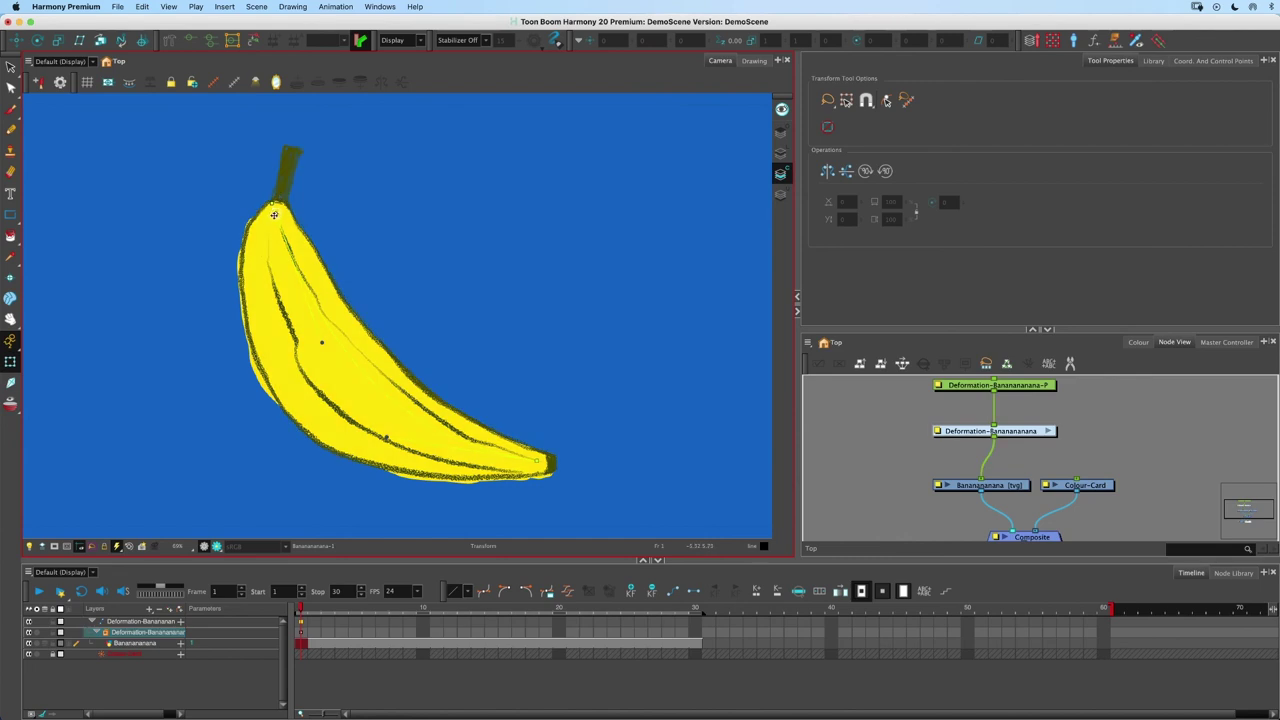
drag(280, 205, 284, 231)
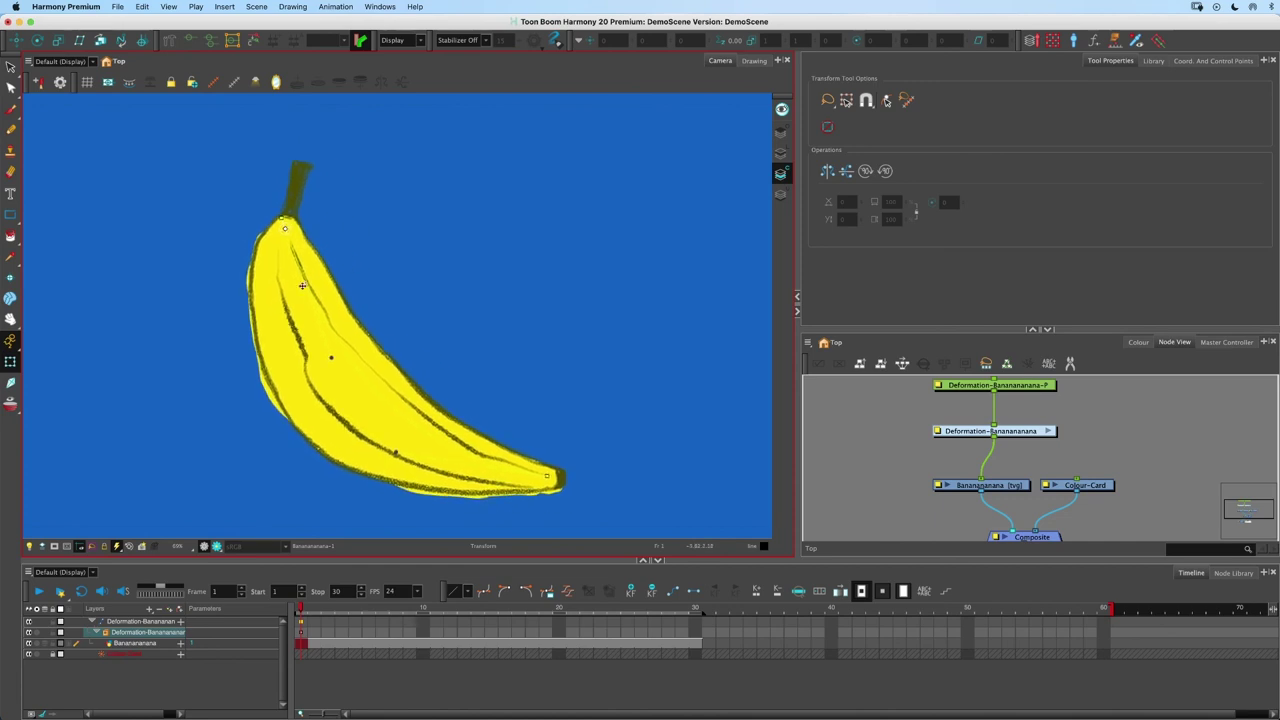